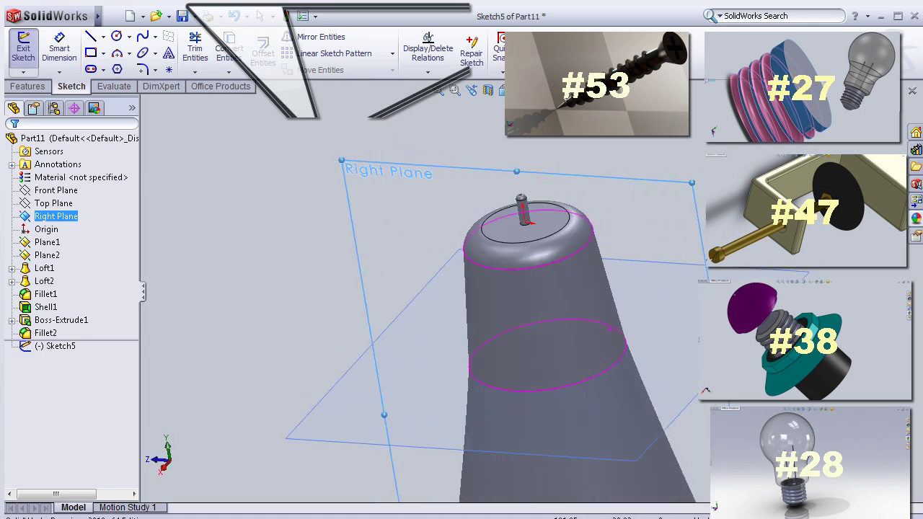
# View the shade normal to the Right Plane, then undo the sketch line to discard Sketch5.
pyautogui.moveTo(703, 307)
pyautogui.mouseDown(button='middle')
pyautogui.moveTo(682, 297)
pyautogui.moveTo(707, 310)
pyautogui.moveTo(725, 274)
pyautogui.mouseUp(button='middle')
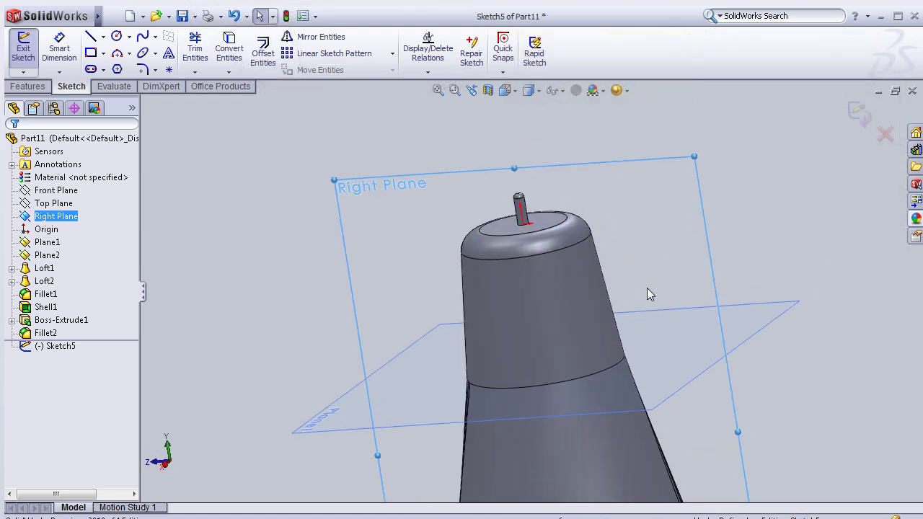
pyautogui.press('space')
pyautogui.click(777, 310)
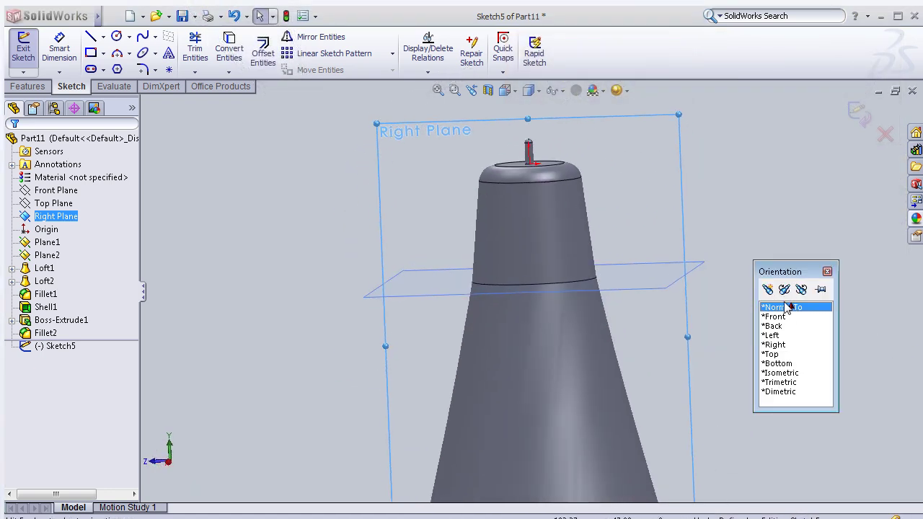
pyautogui.scroll(-2, 501, 148)
pyautogui.scroll(-1, 502, 148)
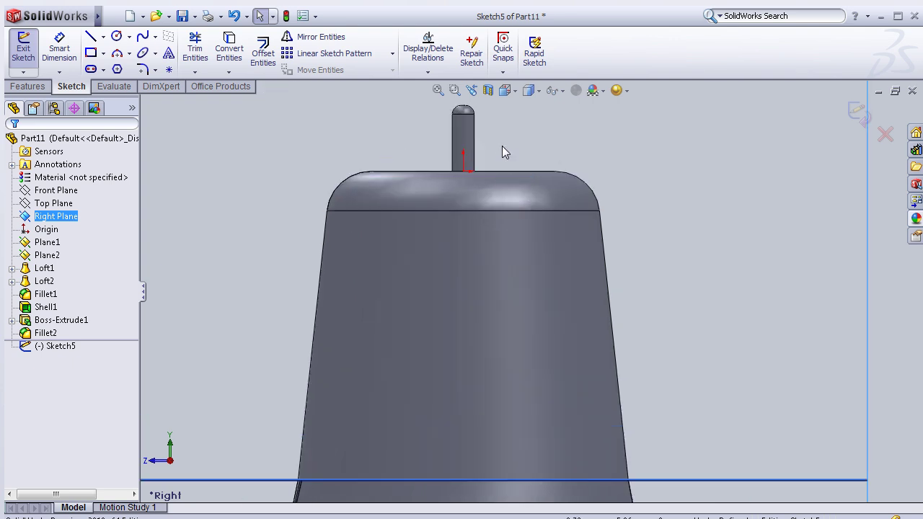
pyautogui.scroll(2, 502, 148)
pyautogui.scroll(1, 503, 151)
pyautogui.moveTo(647, 236); pyautogui.dragTo(598, 308, button='middle')
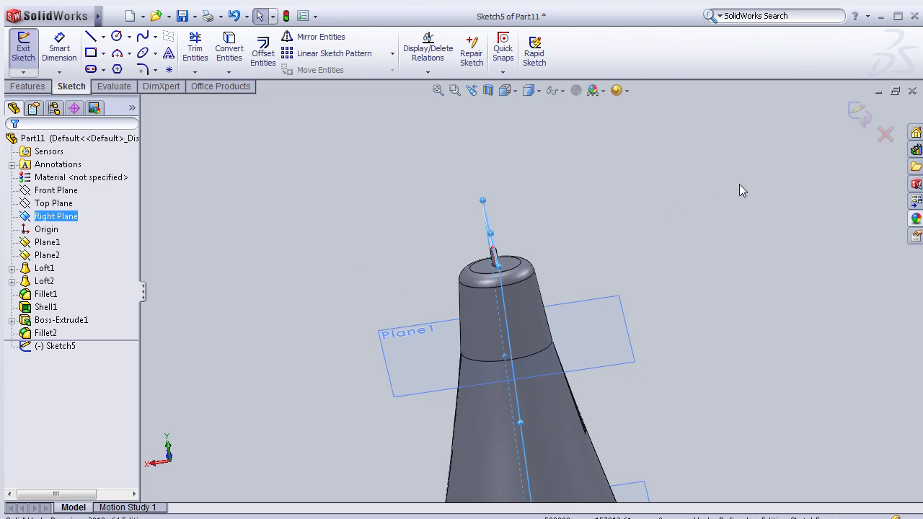
pyautogui.hotkey('ctrl', 'z')
# Exit the sketch and start a new reference plane based on the Right Plane.
pyautogui.click(860, 115)
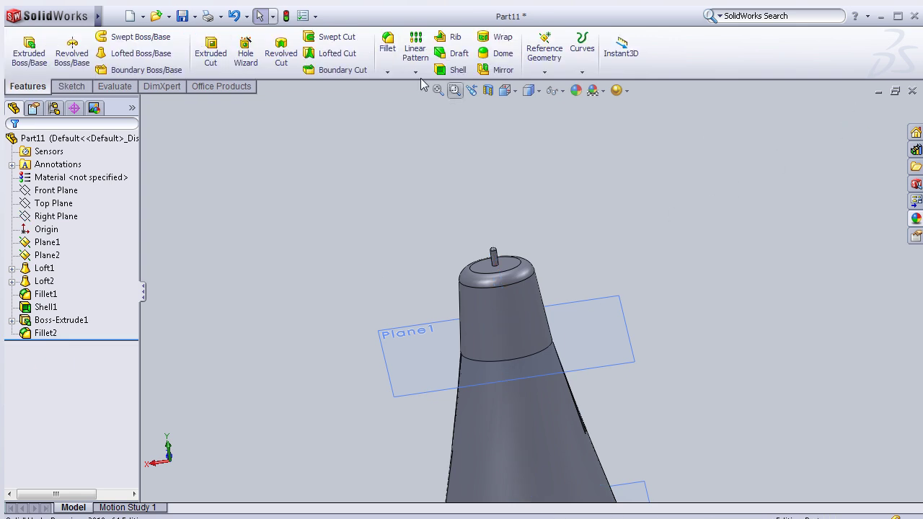
pyautogui.click(544, 58)
pyautogui.click(549, 91)
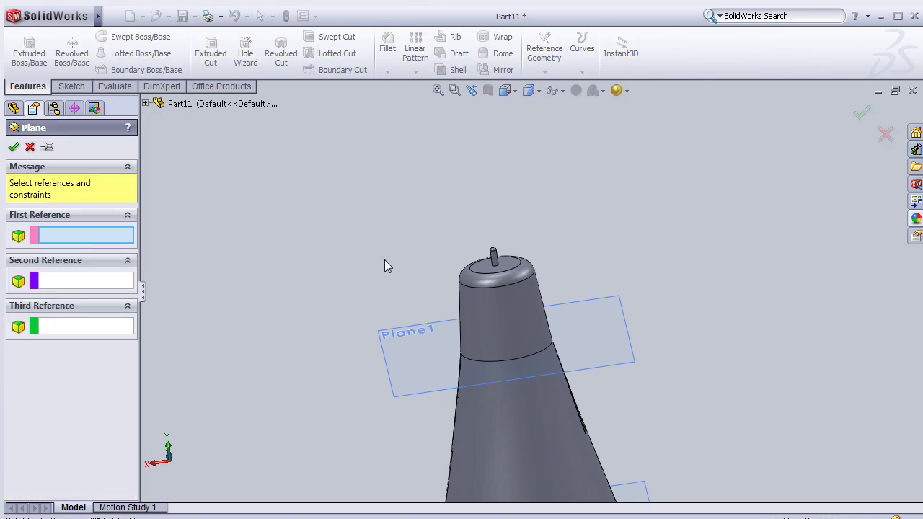
pyautogui.click(143, 103)
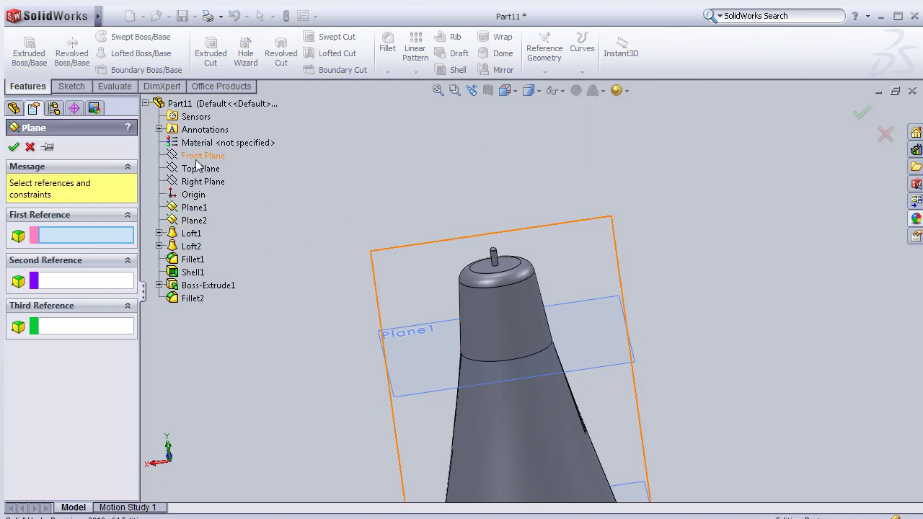
pyautogui.click(200, 183)
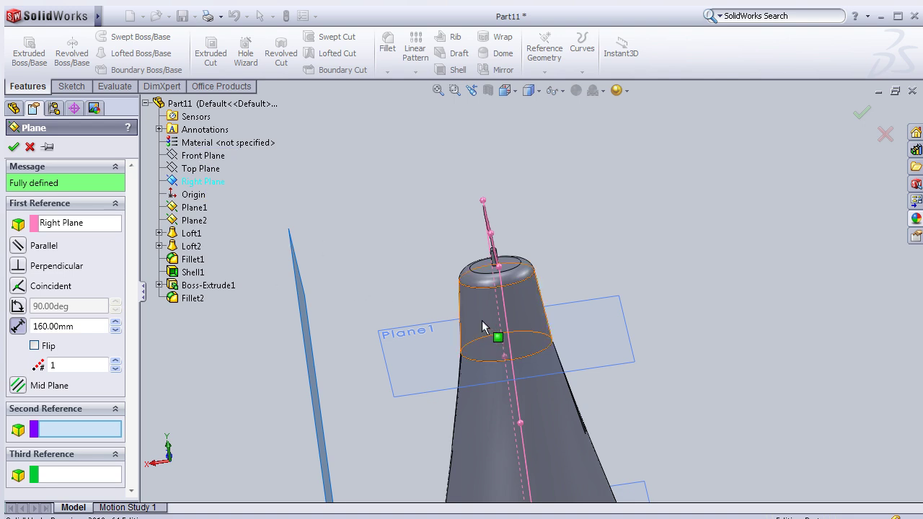
# Set the plane offset to 40 mm and confirm to create Plane3.
pyautogui.press('z')
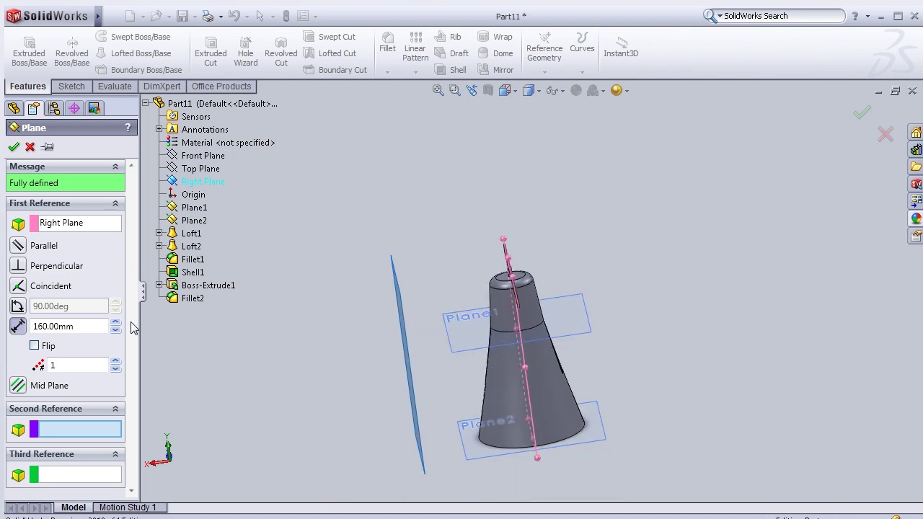
pyautogui.click(116, 331)
pyautogui.click(116, 330)
pyautogui.click(115, 330)
pyautogui.tripleClick(115, 332)
pyautogui.doubleClick(116, 332)
pyautogui.tripleClick(115, 332)
pyautogui.click(115, 332)
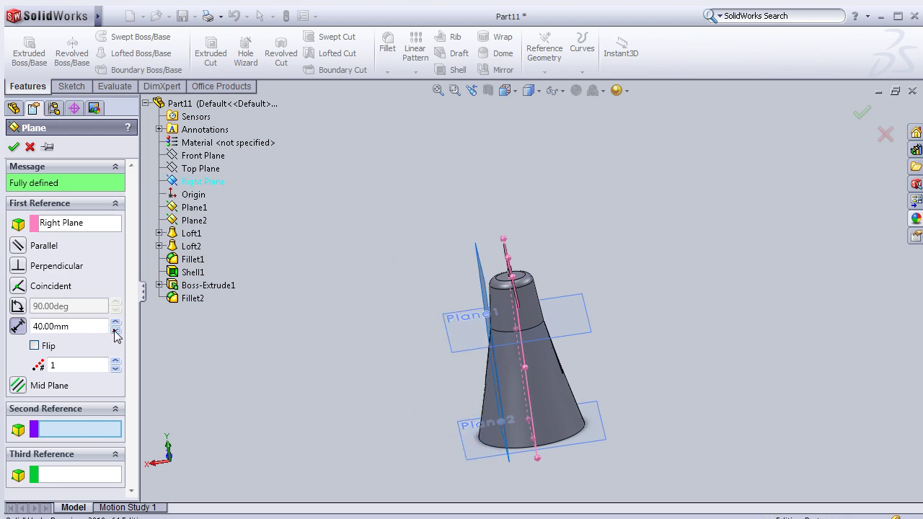
pyautogui.moveTo(326, 301)
pyautogui.mouseDown(button='middle')
pyautogui.moveTo(309, 274)
pyautogui.moveTo(313, 258)
pyautogui.moveTo(318, 268)
pyautogui.mouseUp(button='middle')
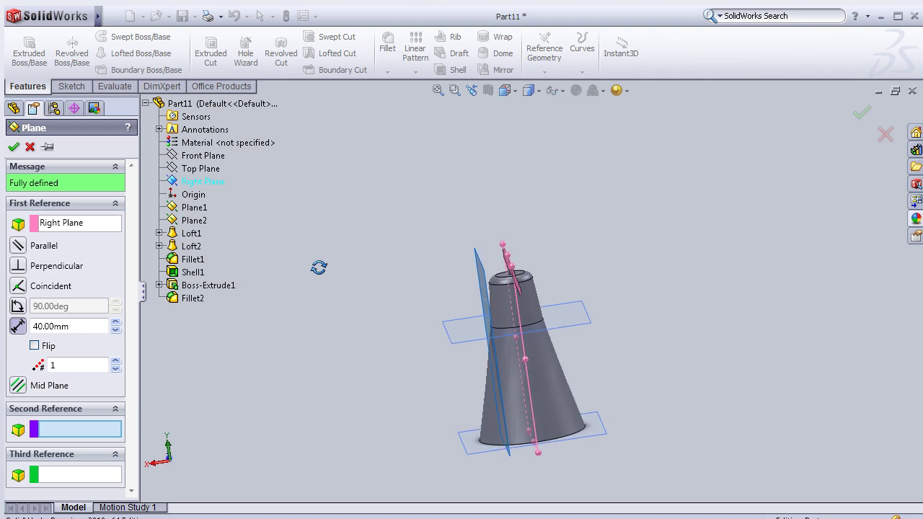
pyautogui.click(14, 147)
pyautogui.moveTo(205, 227); pyautogui.dragTo(215, 214, button='middle')
pyautogui.scroll(3, 581, 343)
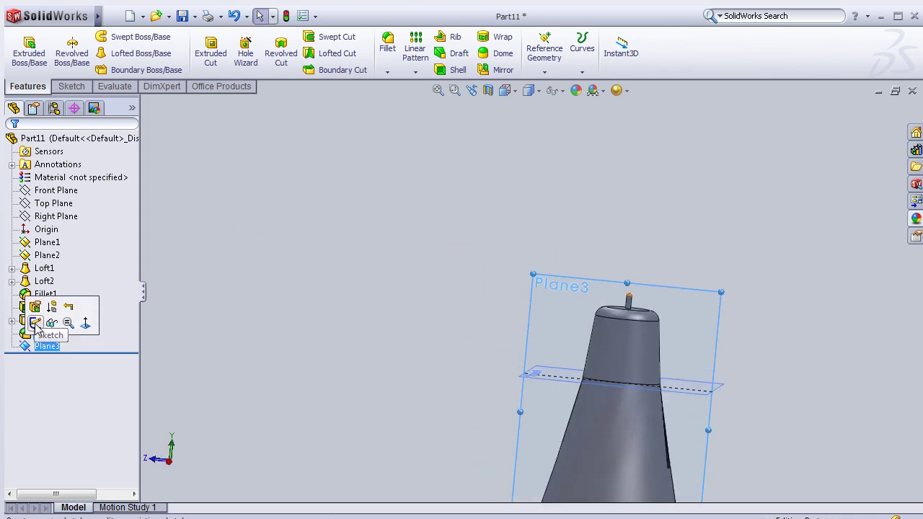
# Start a sketch on Plane3, view it normal, and draw a circle over the shade.
pyautogui.click(28, 320)
pyautogui.press('space')
pyautogui.doubleClick(339, 405)
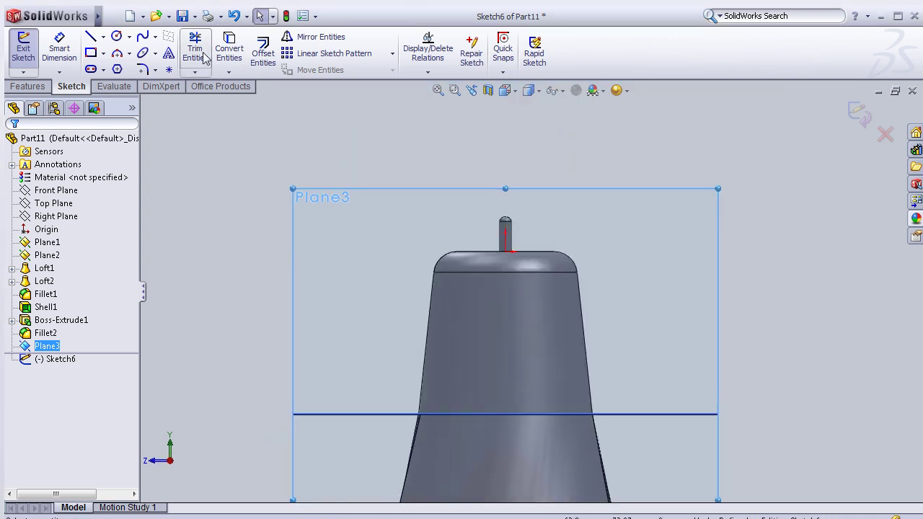
pyautogui.click(129, 36)
pyautogui.click(132, 54)
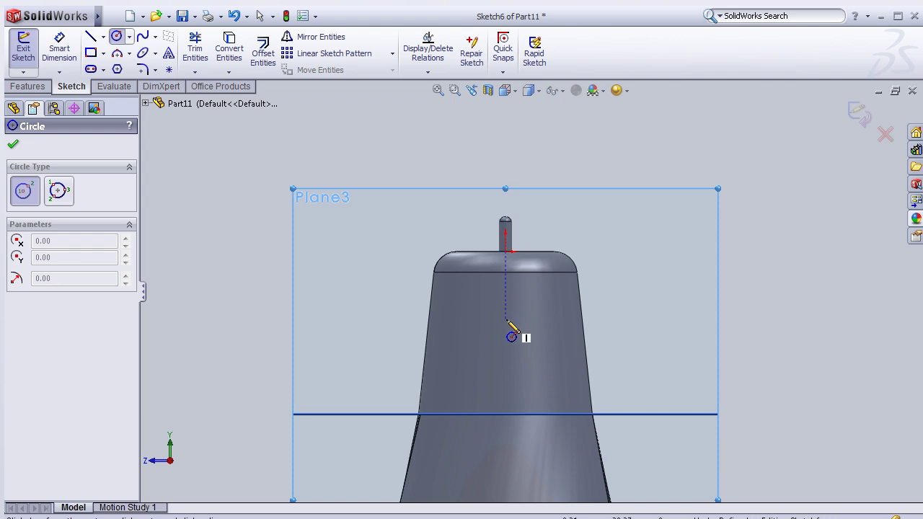
pyautogui.click(505, 321)
pyautogui.click(522, 321)
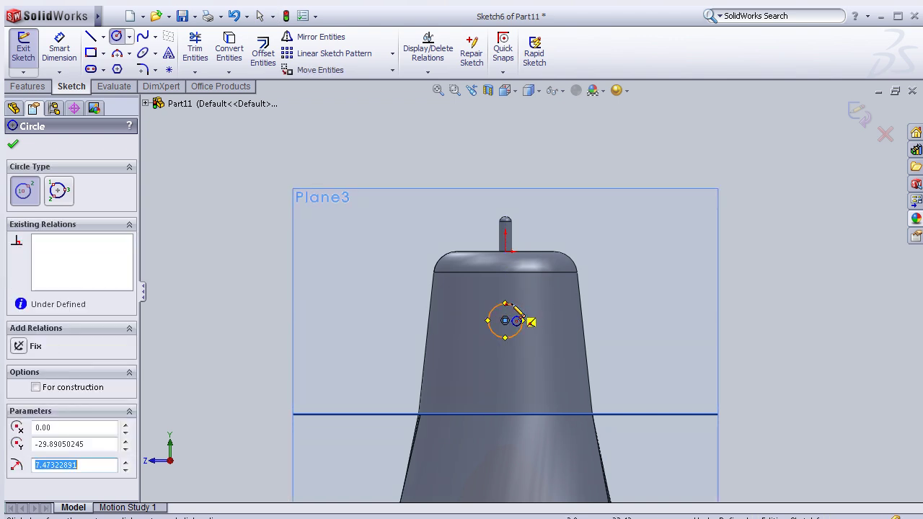
# Dimension the circle to 15 mm diameter and start an Extruded Cut from it.
pyautogui.click(59, 49)
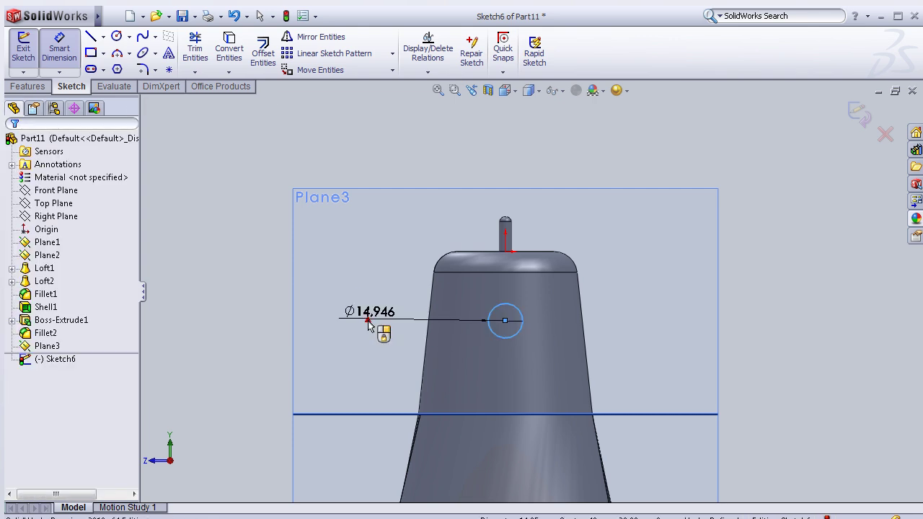
pyautogui.click(369, 326)
pyautogui.click(380, 329)
pyautogui.write('15')
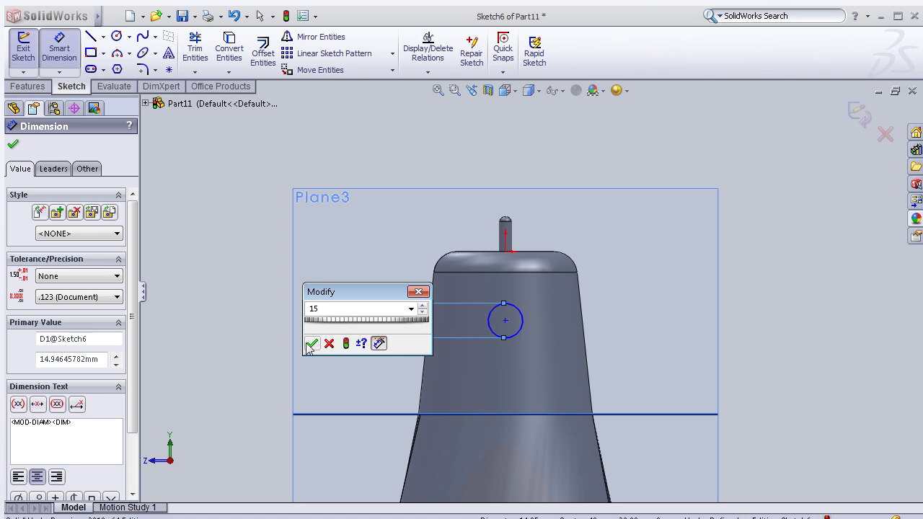
pyautogui.click(311, 344)
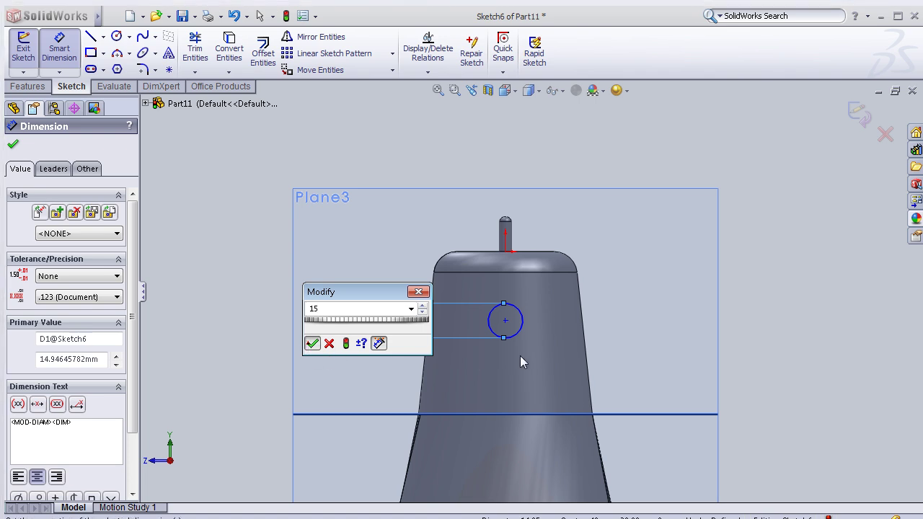
pyautogui.moveTo(753, 267)
pyautogui.mouseDown(button='middle')
pyautogui.moveTo(731, 301)
pyautogui.moveTo(737, 312)
pyautogui.mouseUp(button='middle')
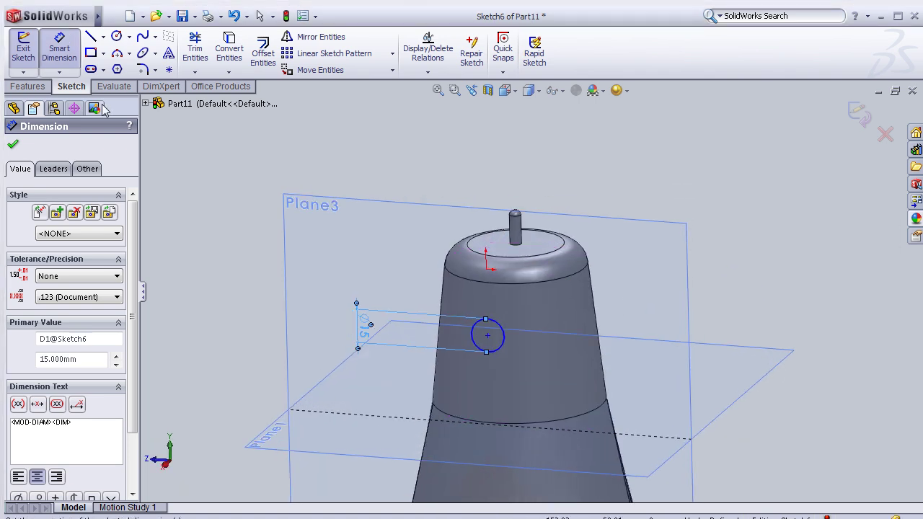
pyautogui.click(32, 88)
pyautogui.click(210, 56)
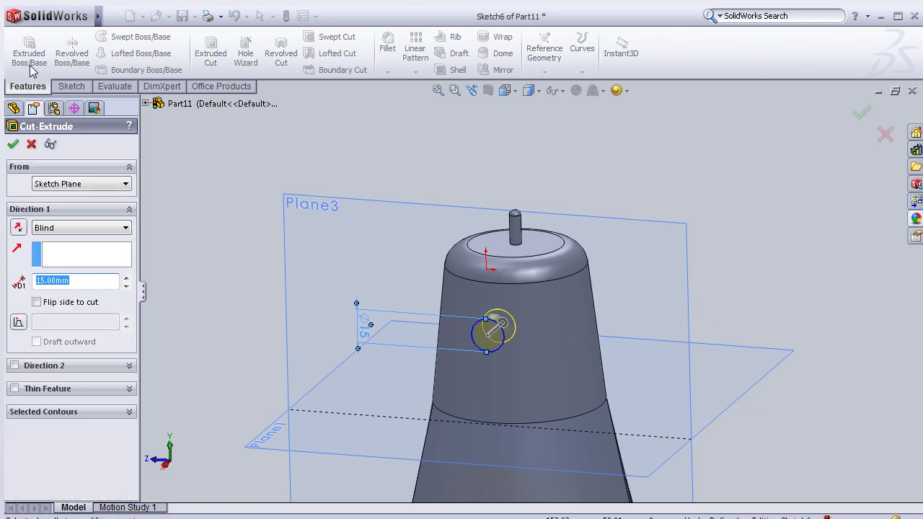
# Cancel the cut and boss-extrude the circle 65 mm Blind one way, Up To Body (Fillet2) the other.
pyautogui.click(885, 134)
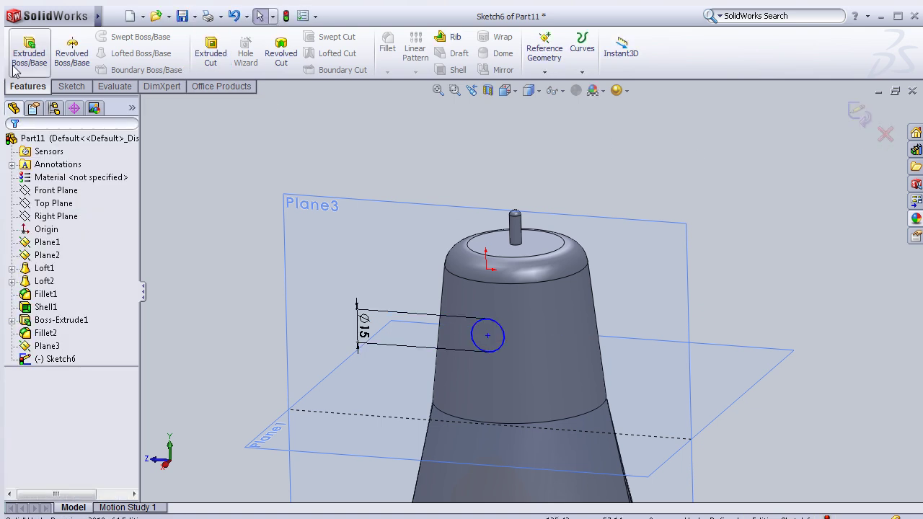
pyautogui.click(29, 51)
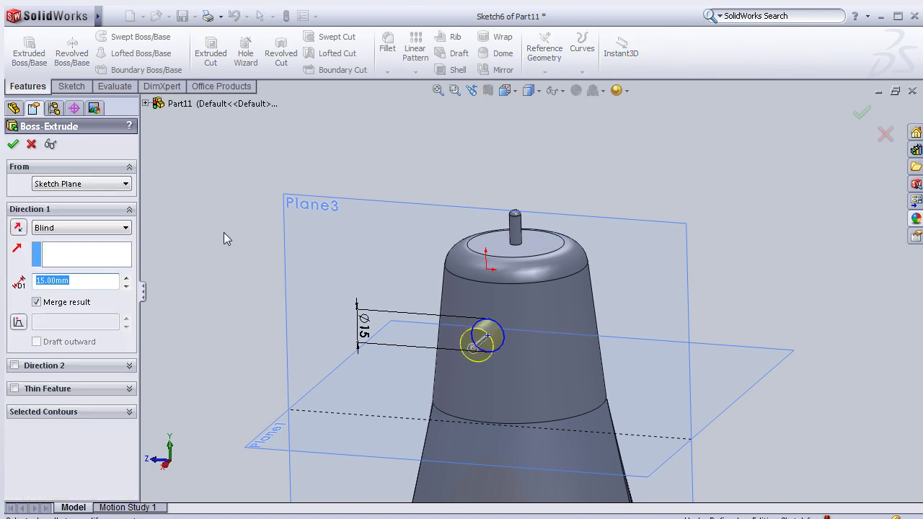
pyautogui.moveTo(769, 222); pyautogui.dragTo(726, 249, button='middle')
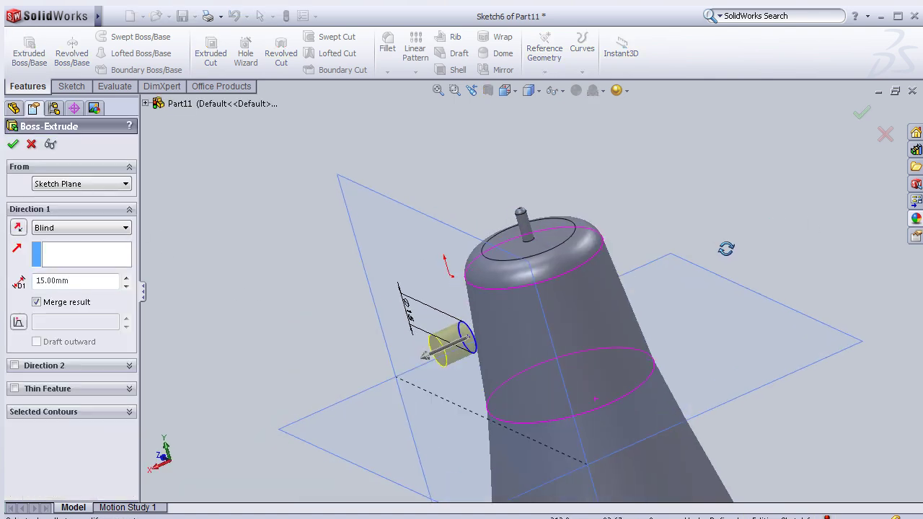
pyautogui.click(126, 280)
pyautogui.click(126, 279)
pyautogui.click(126, 280)
pyautogui.click(125, 280)
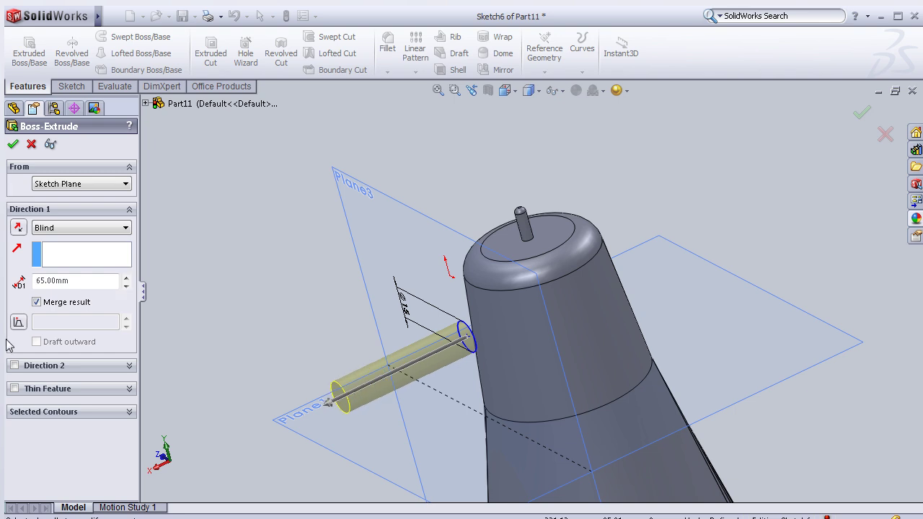
pyautogui.click(13, 367)
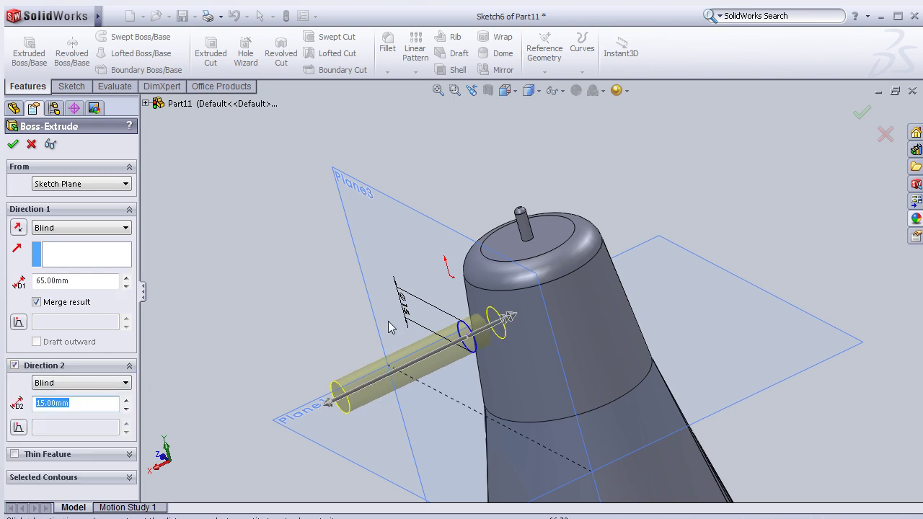
pyautogui.click(108, 385)
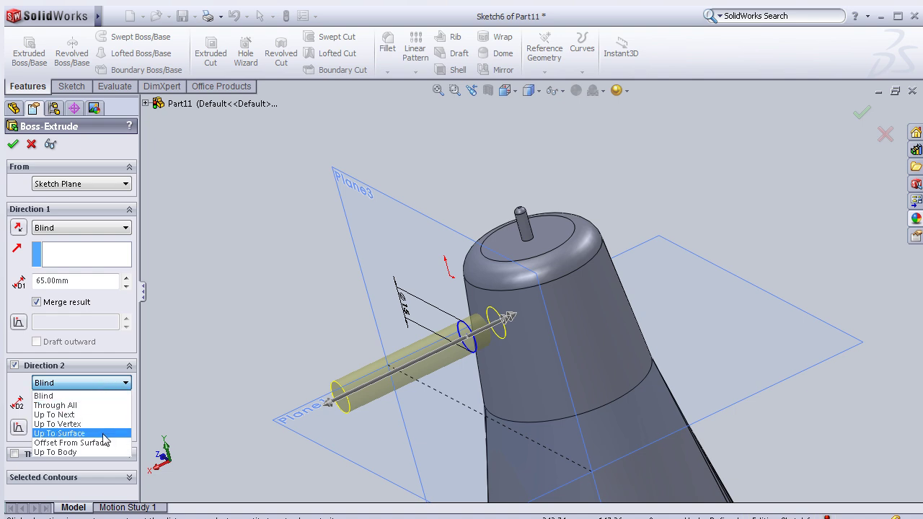
pyautogui.click(92, 452)
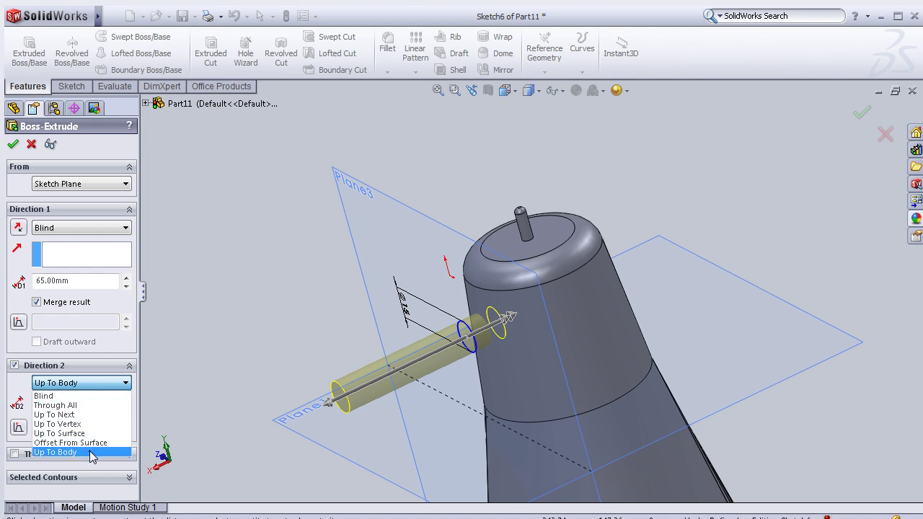
pyautogui.click(522, 342)
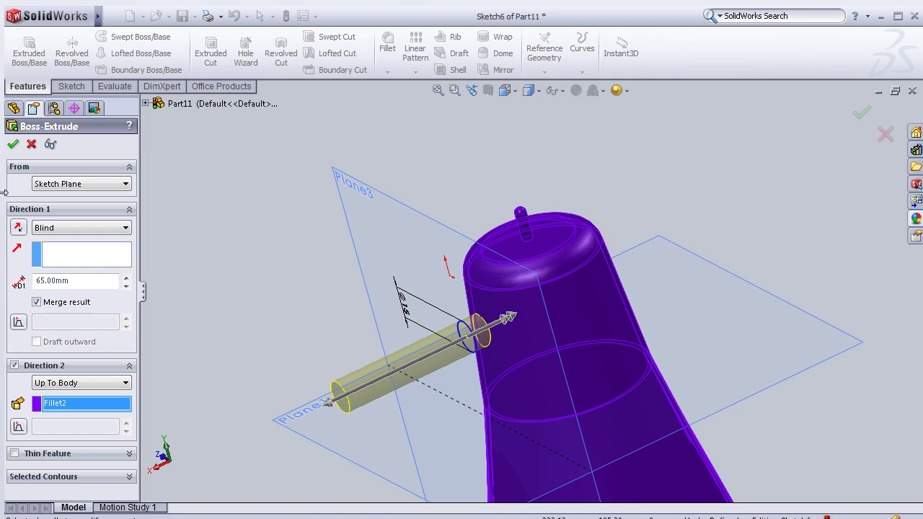
pyautogui.press('Return')
pyautogui.moveTo(291, 298)
pyautogui.mouseDown(button='middle')
pyautogui.moveTo(283, 214)
pyautogui.moveTo(233, 237)
pyautogui.moveTo(275, 252)
pyautogui.moveTo(362, 332)
pyautogui.moveTo(398, 339)
pyautogui.moveTo(383, 353)
pyautogui.moveTo(373, 347)
pyautogui.mouseUp(button='middle')
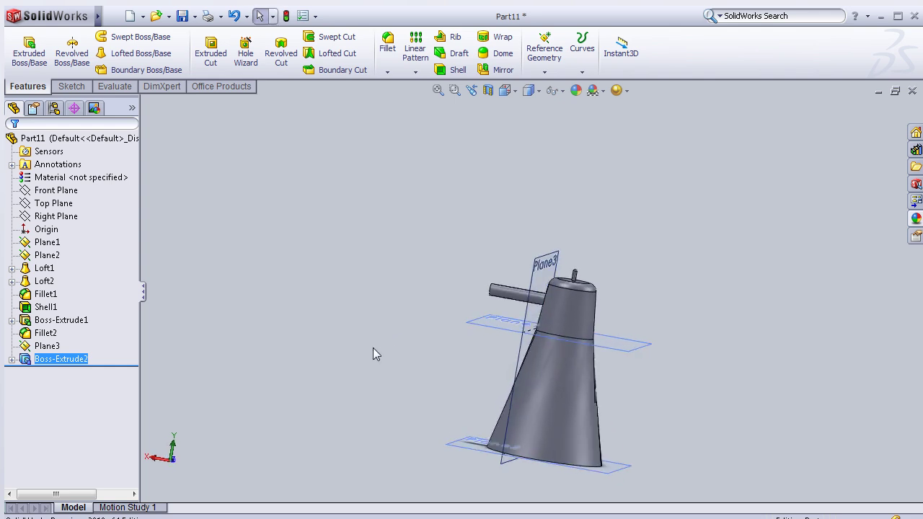
# Edit Boss-Extrude2 and raise its Direction 1 depth from 65 mm to 85 mm.
pyautogui.click(27, 360)
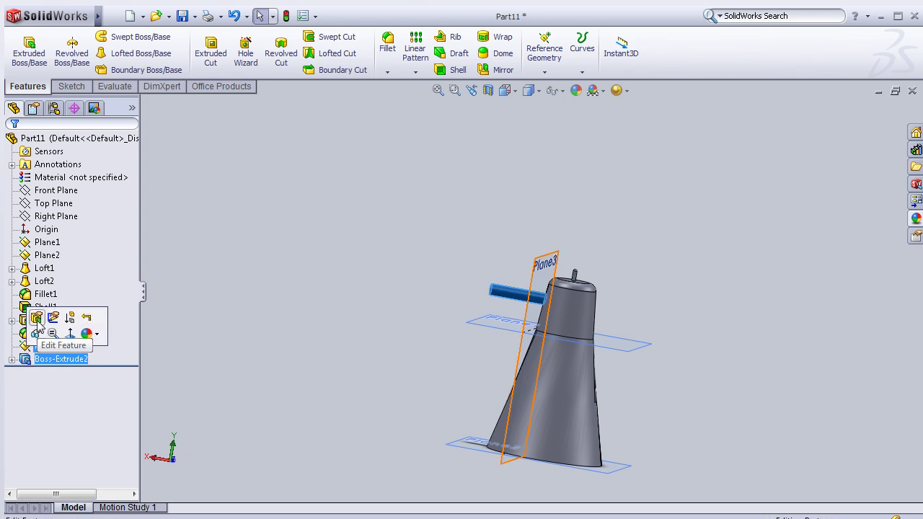
pyautogui.click(37, 320)
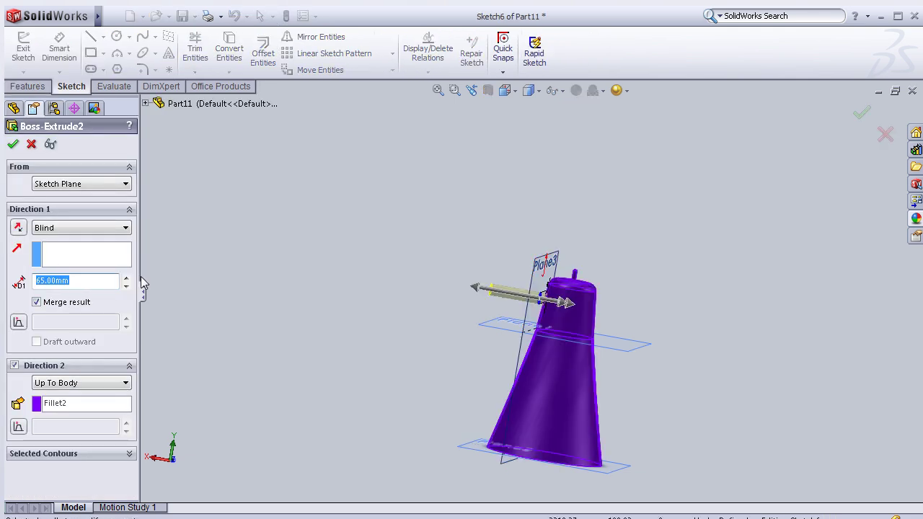
pyautogui.click(126, 277)
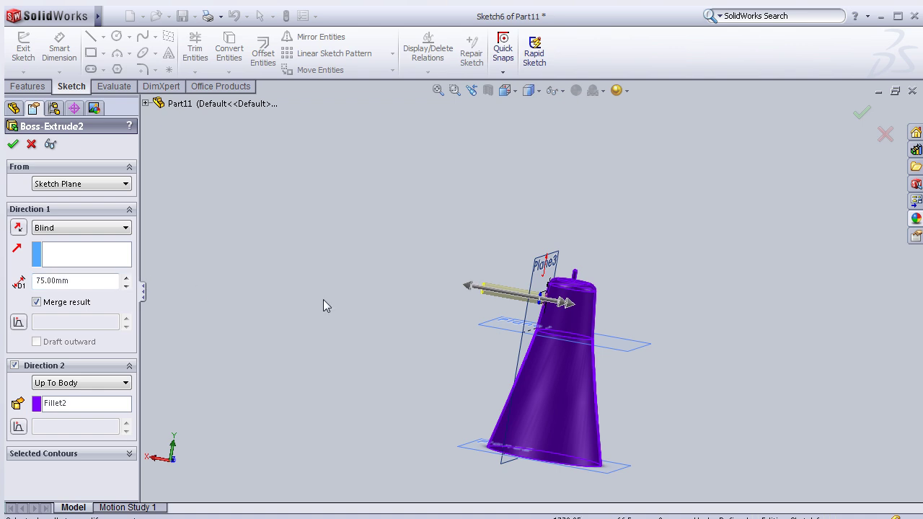
pyautogui.moveTo(324, 306); pyautogui.dragTo(303, 357, button='middle')
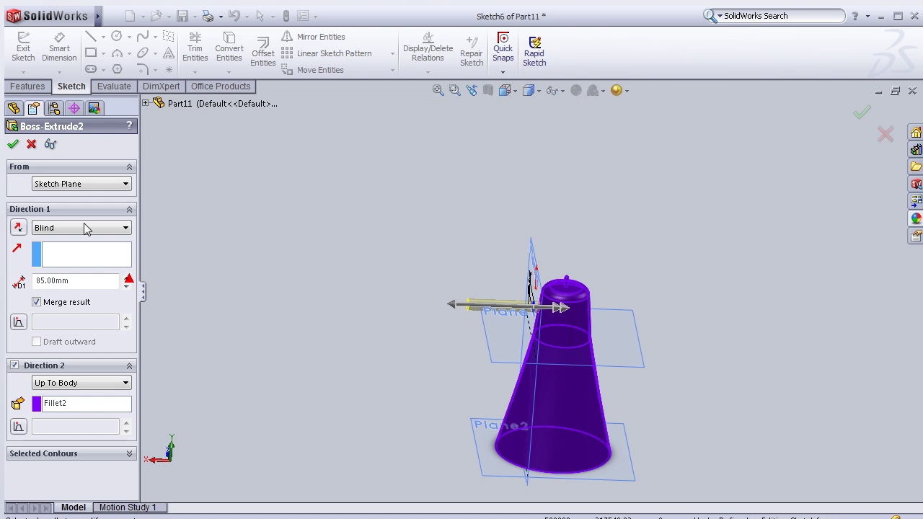
pyautogui.click(14, 144)
pyautogui.moveTo(632, 215)
pyautogui.mouseDown(button='middle')
pyautogui.moveTo(571, 239)
pyautogui.moveTo(469, 349)
pyautogui.moveTo(443, 402)
pyautogui.moveTo(429, 234)
pyautogui.moveTo(375, 339)
pyautogui.moveTo(337, 390)
pyautogui.moveTo(346, 350)
pyautogui.moveTo(676, 377)
pyautogui.moveTo(689, 350)
pyautogui.moveTo(688, 383)
pyautogui.moveTo(651, 356)
pyautogui.moveTo(509, 369)
pyautogui.moveTo(484, 310)
pyautogui.moveTo(553, 252)
pyautogui.moveTo(584, 354)
pyautogui.moveTo(569, 339)
pyautogui.moveTo(572, 254)
pyautogui.moveTo(512, 306)
pyautogui.moveTo(524, 373)
pyautogui.mouseUp(button='middle')
# Save the shade part as 'Light' and create a new assembly document.
pyautogui.scroll(-2, 686, 273)
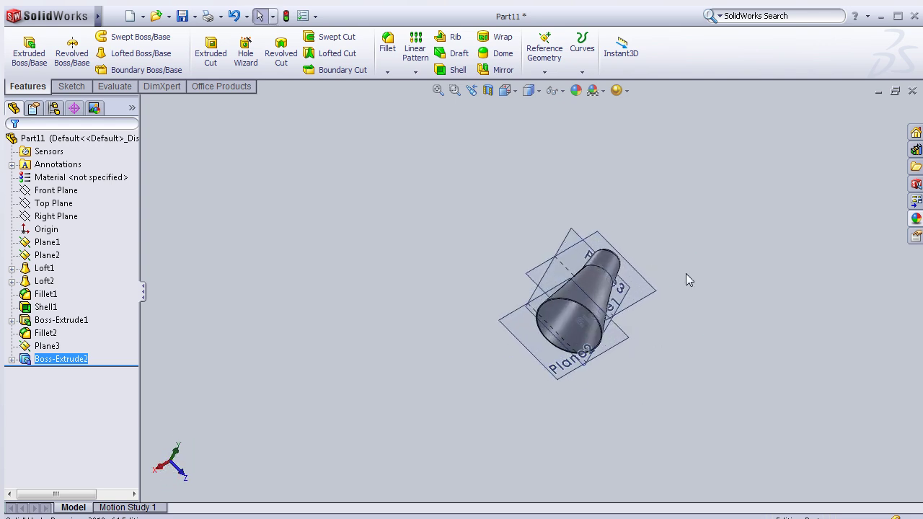
pyautogui.scroll(-3, 635, 251)
pyautogui.moveTo(635, 251)
pyautogui.mouseDown(button='middle')
pyautogui.moveTo(556, 319)
pyautogui.moveTo(581, 366)
pyautogui.moveTo(526, 359)
pyautogui.moveTo(514, 346)
pyautogui.mouseUp(button='middle')
pyautogui.scroll(-3, 557, 319)
pyautogui.click(72, 86)
pyautogui.click(184, 16)
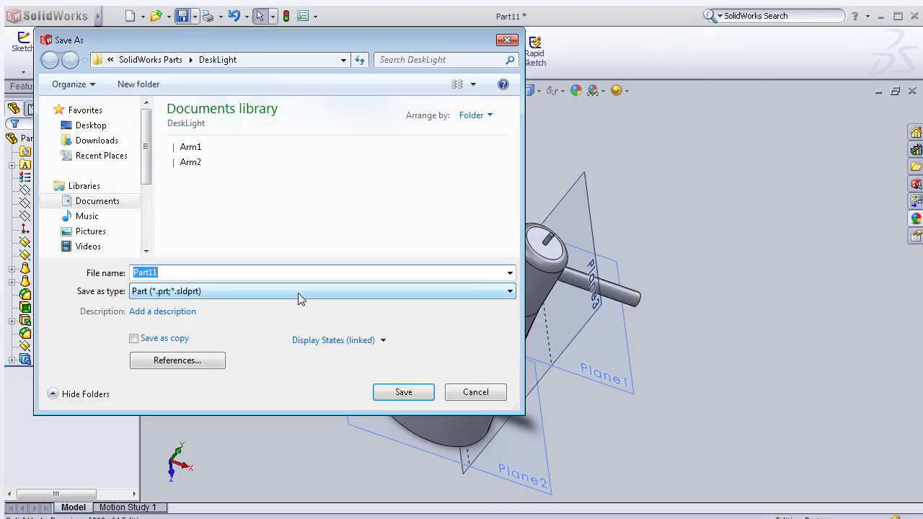
pyautogui.write('Light')
pyautogui.click(403, 392)
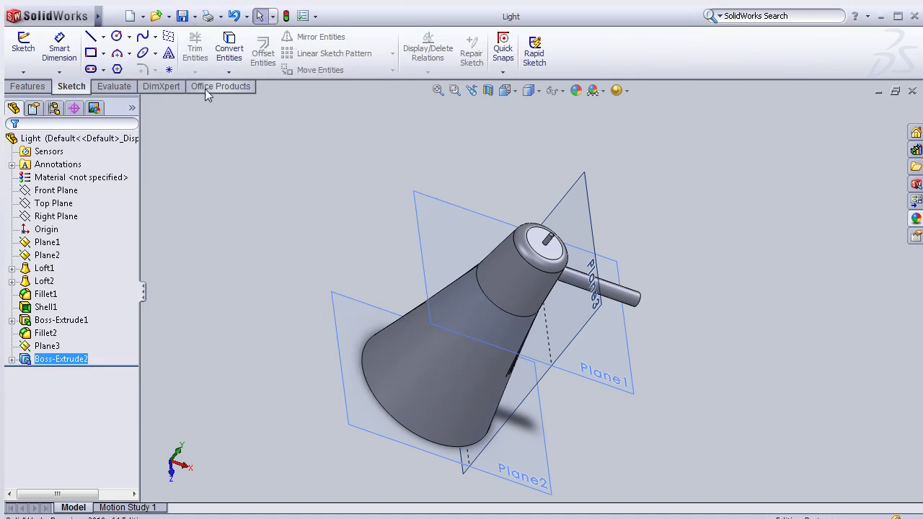
pyautogui.click(130, 17)
pyautogui.click(254, 307)
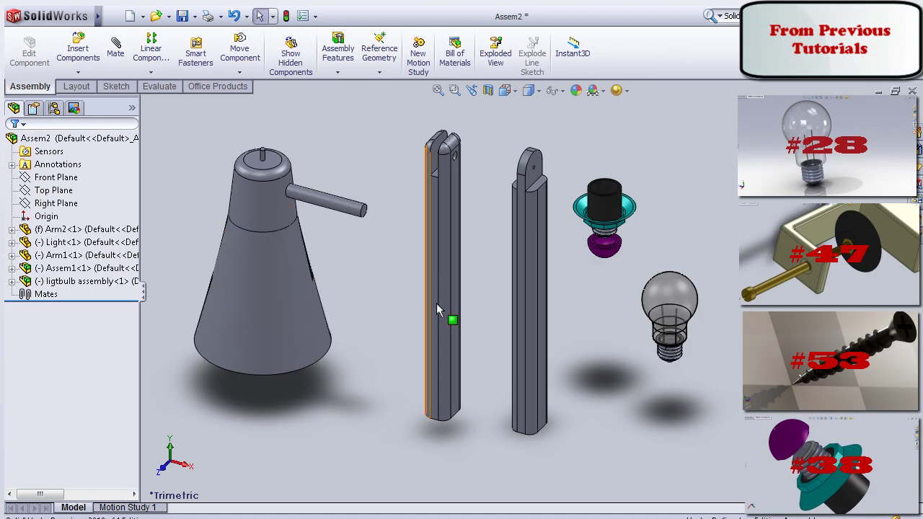
# Insert the grip assembly file from disk and place it beside the other lamp parts.
pyautogui.keyDown('ctrl'); pyautogui.moveTo(354, 288); pyautogui.dragTo(361, 287, button='middle'); pyautogui.keyUp('ctrl')
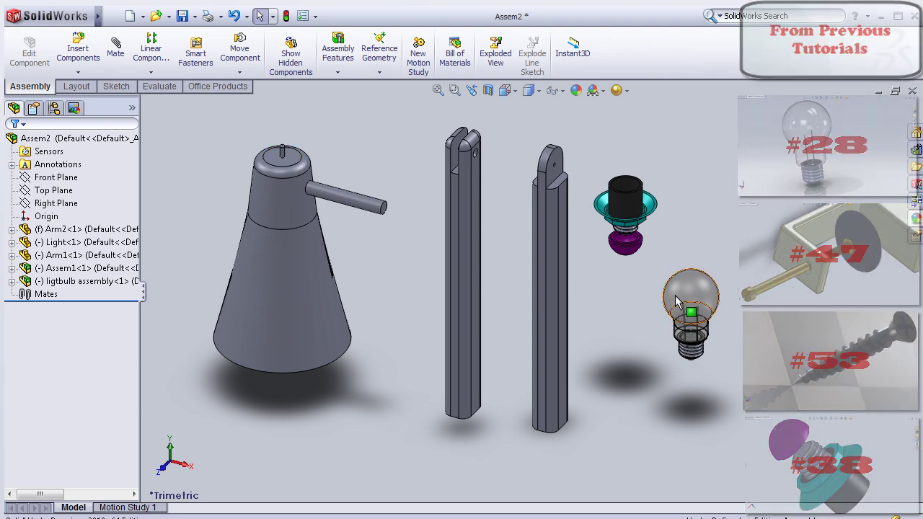
pyautogui.click(102, 63)
pyautogui.click(84, 410)
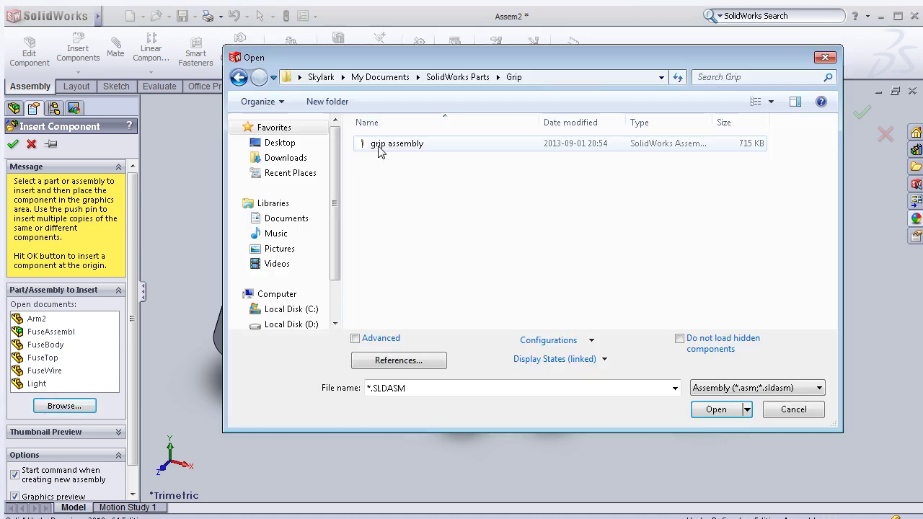
pyautogui.click(383, 152)
pyautogui.click(717, 415)
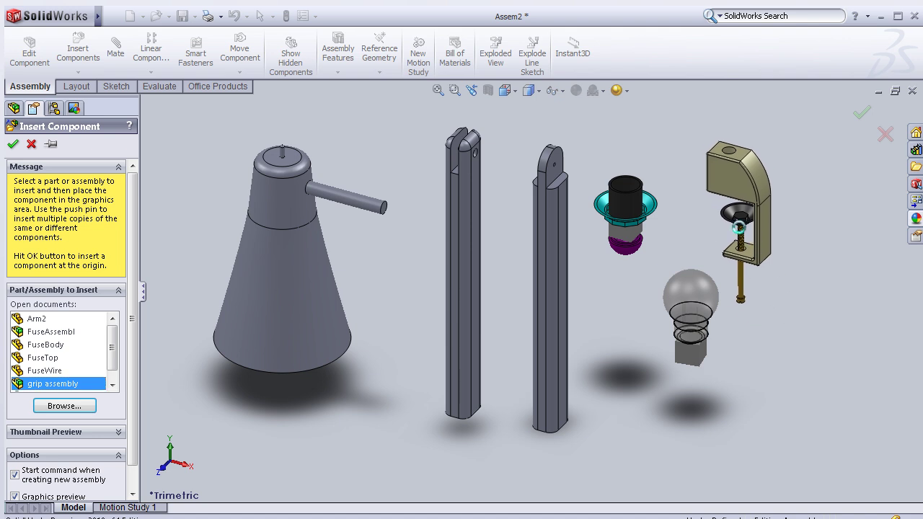
pyautogui.click(743, 240)
pyautogui.scroll(-2, 678, 403)
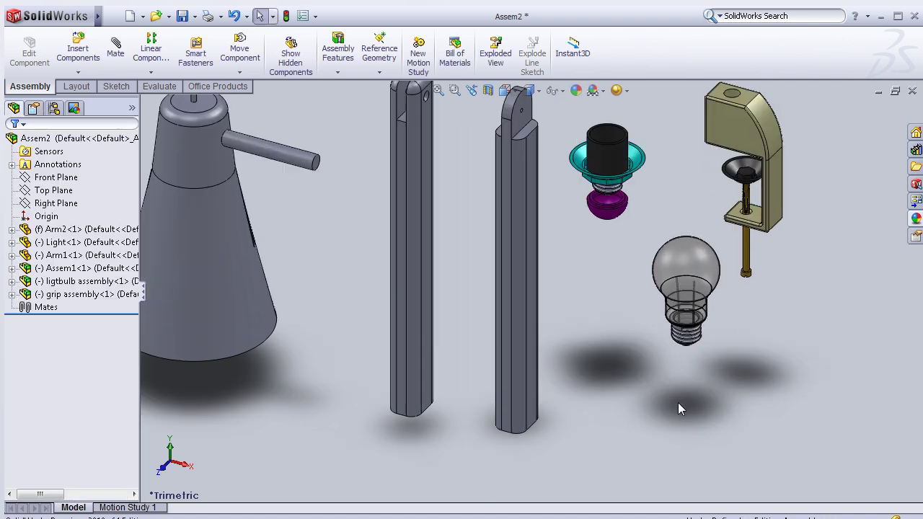
pyautogui.scroll(3, 501, 325)
pyautogui.scroll(-1, 468, 308)
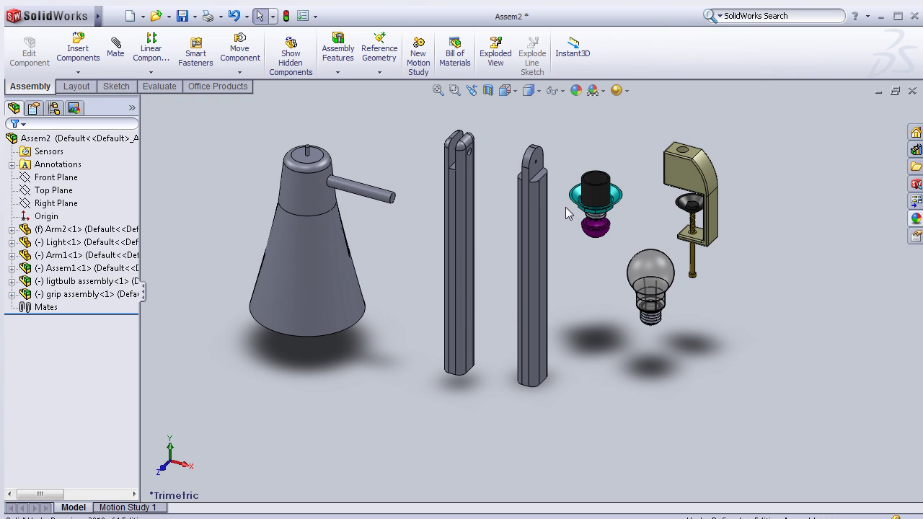
# Zoom in and out to inspect the shade and arms in the lamp assembly.
pyautogui.scroll(-1, 565, 207)
pyautogui.scroll(1, 508, 218)
pyautogui.scroll(-1, 394, 227)
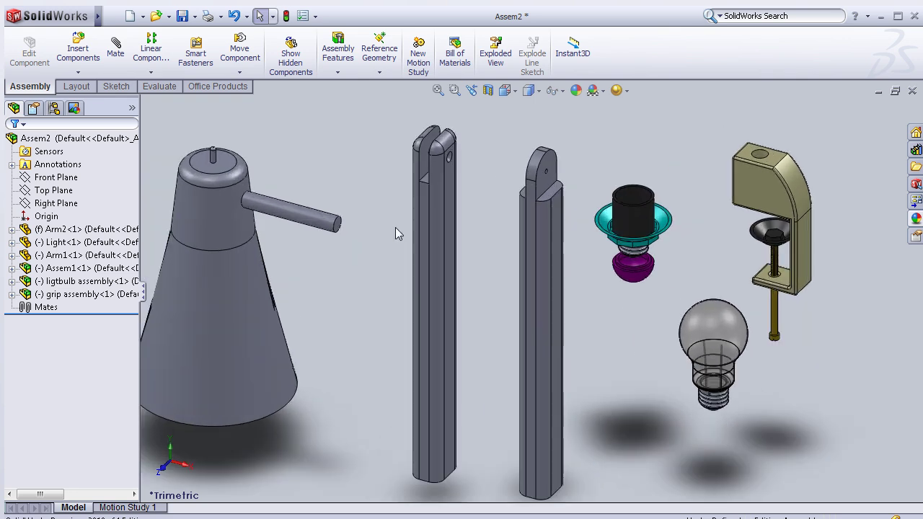
pyautogui.scroll(1, 405, 262)
pyautogui.scroll(-1, 407, 265)
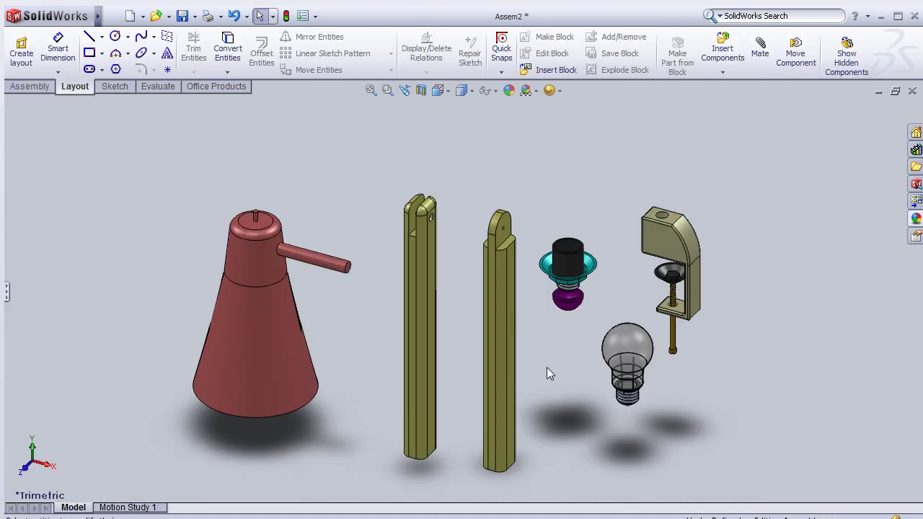
pyautogui.scroll(-1, 476, 269)
pyautogui.scroll(-1, 489, 268)
pyautogui.scroll(-1, 489, 269)
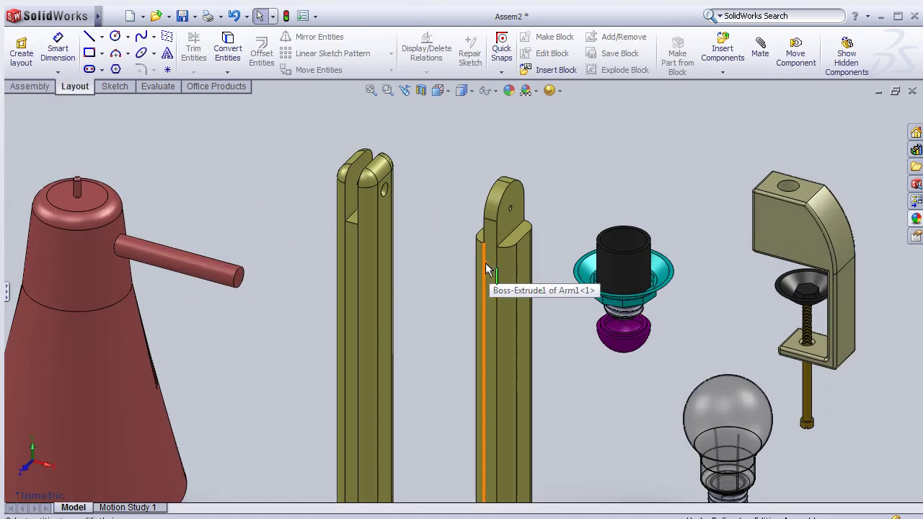
pyautogui.scroll(2, 298, 314)
pyautogui.scroll(1, 299, 314)
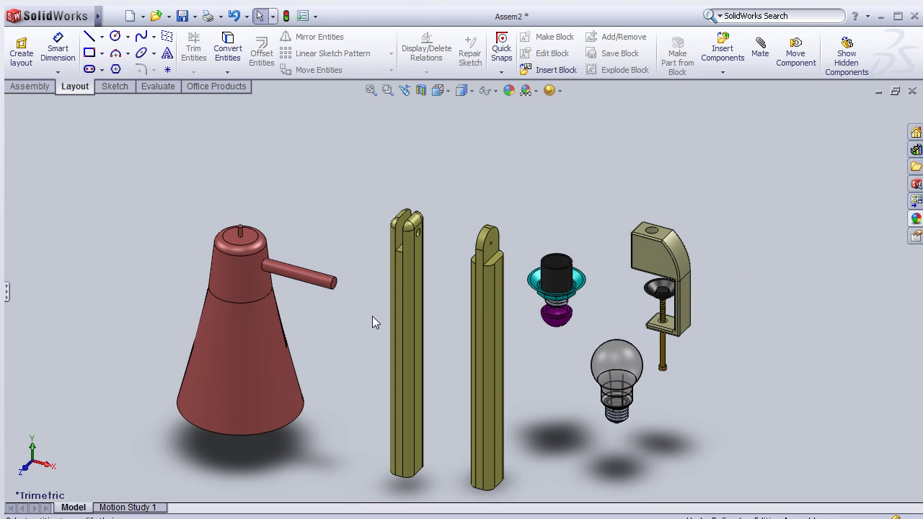
pyautogui.scroll(-2, 389, 305)
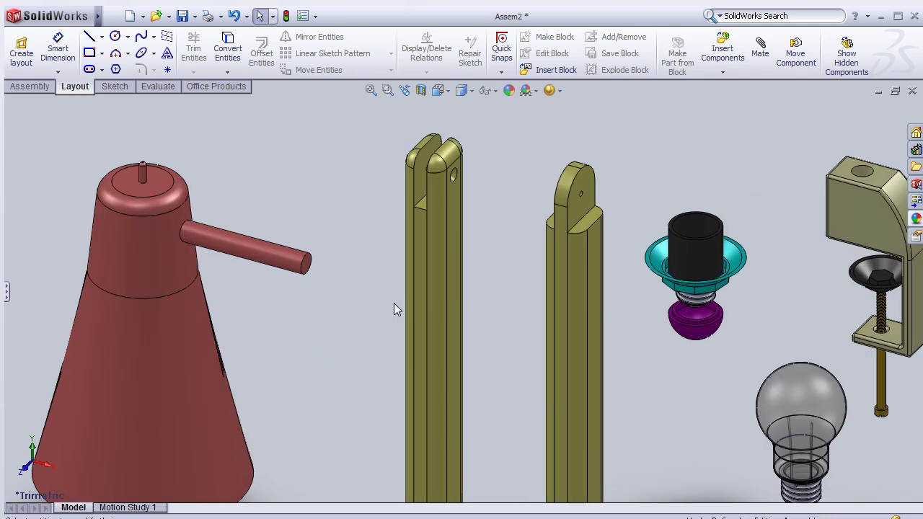
pyautogui.scroll(1, 517, 324)
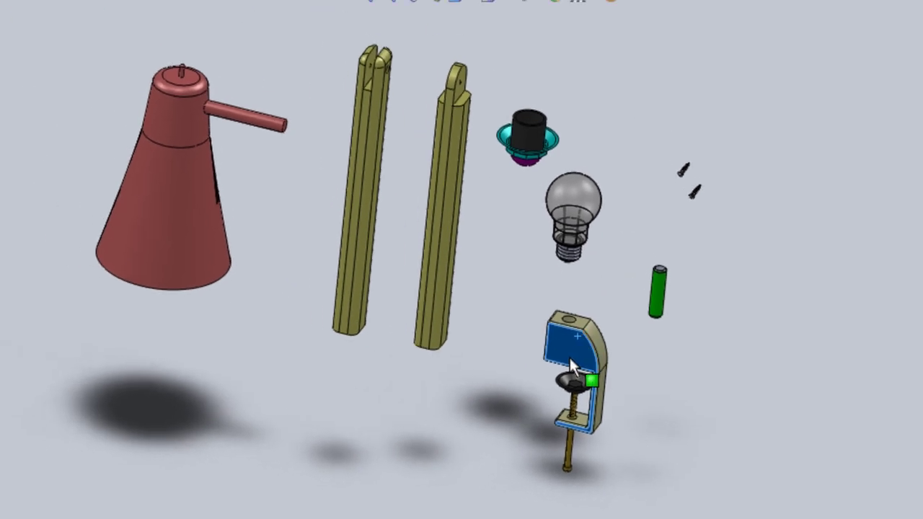
# Move the clamp and mate the cylindrical pin concentric with the hole in its top.
pyautogui.moveTo(570, 365); pyautogui.dragTo(610, 383)
pyautogui.scroll(-3, 656, 336)
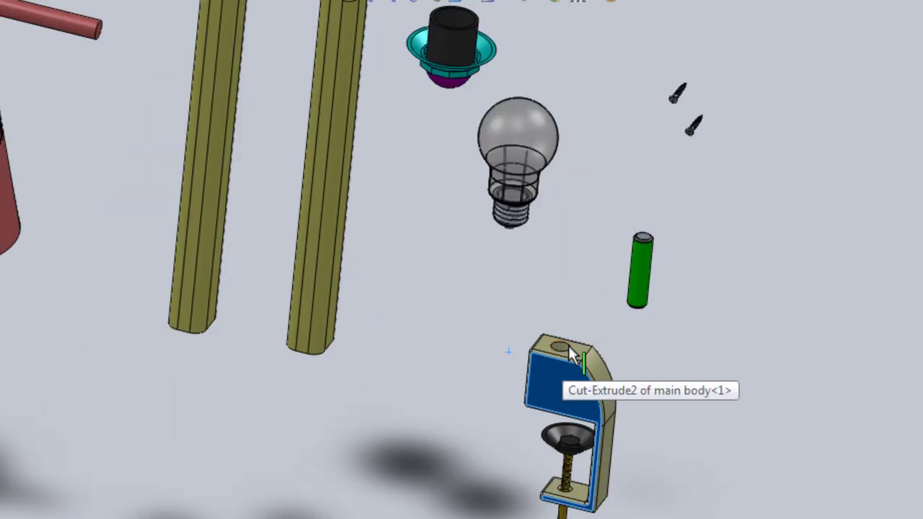
pyautogui.click(641, 292)
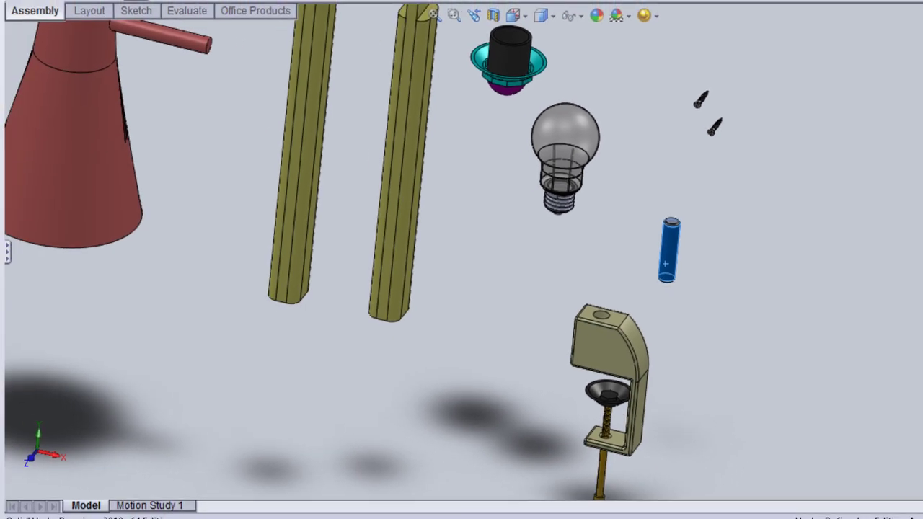
pyautogui.moveTo(556, 280)
pyautogui.mouseDown(button='middle')
pyautogui.moveTo(544, 310)
pyautogui.moveTo(563, 338)
pyautogui.mouseUp(button='middle')
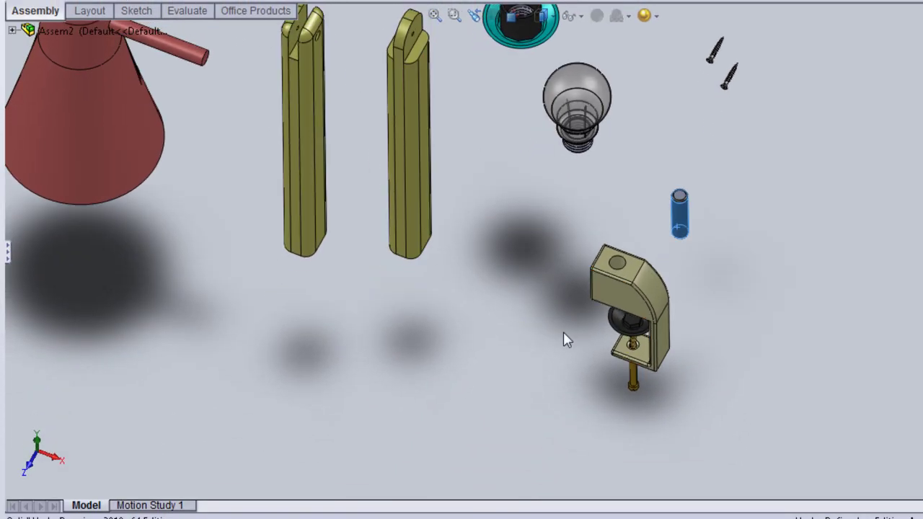
pyautogui.scroll(-3, 616, 270)
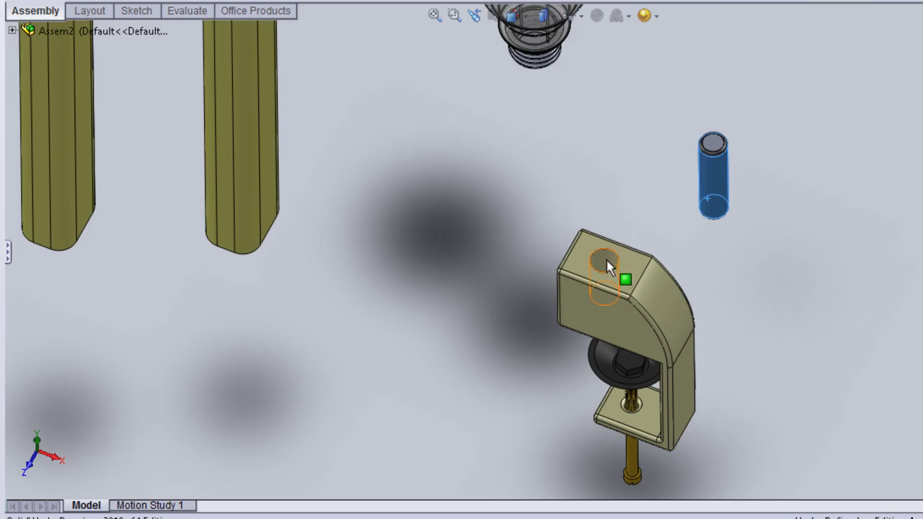
pyautogui.click(612, 273)
pyautogui.moveTo(468, 325); pyautogui.dragTo(598, 301, button='middle')
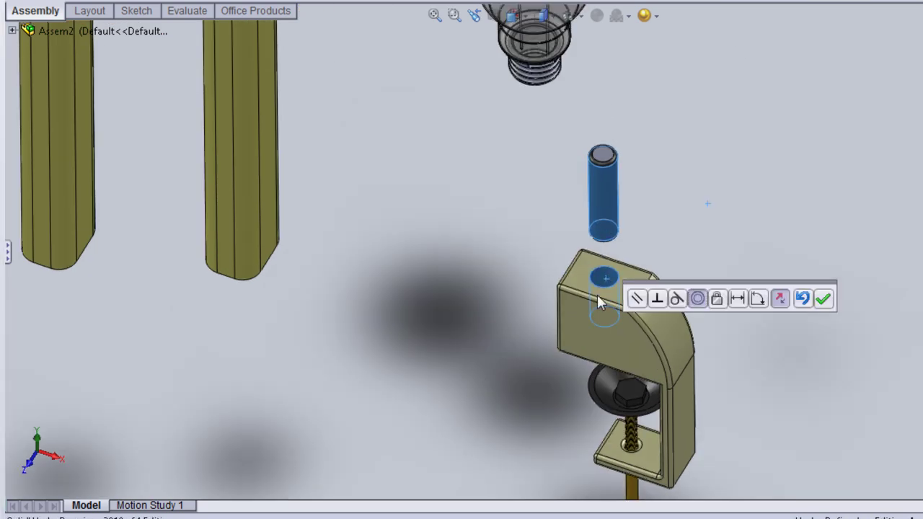
pyautogui.click(825, 300)
pyautogui.moveTo(733, 185)
pyautogui.mouseDown(button='middle')
pyautogui.moveTo(598, 247)
pyautogui.moveTo(591, 173)
pyautogui.moveTo(555, 270)
pyautogui.moveTo(528, 274)
pyautogui.mouseUp(button='middle')
pyautogui.scroll(-2, 577, 200)
pyautogui.click(510, 309)
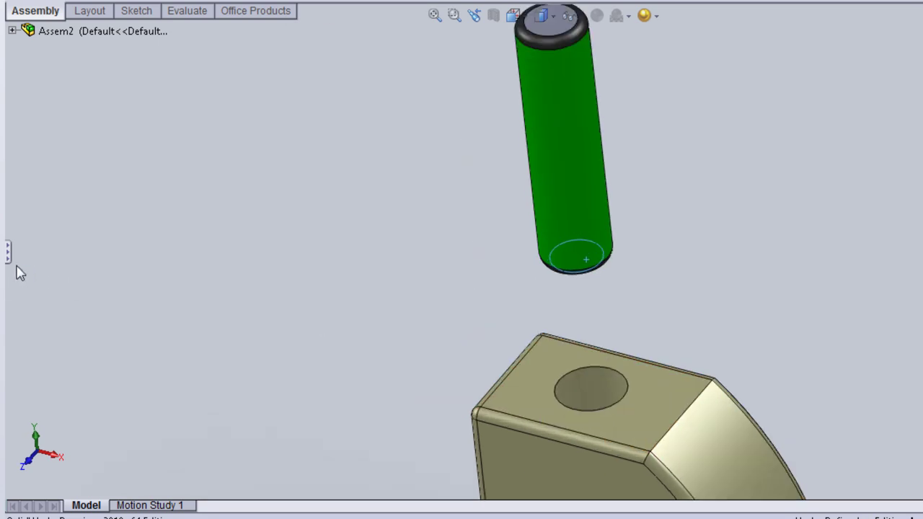
# Add a coincident mate between the clamp block's top face and the pin face.
pyautogui.click(7, 253)
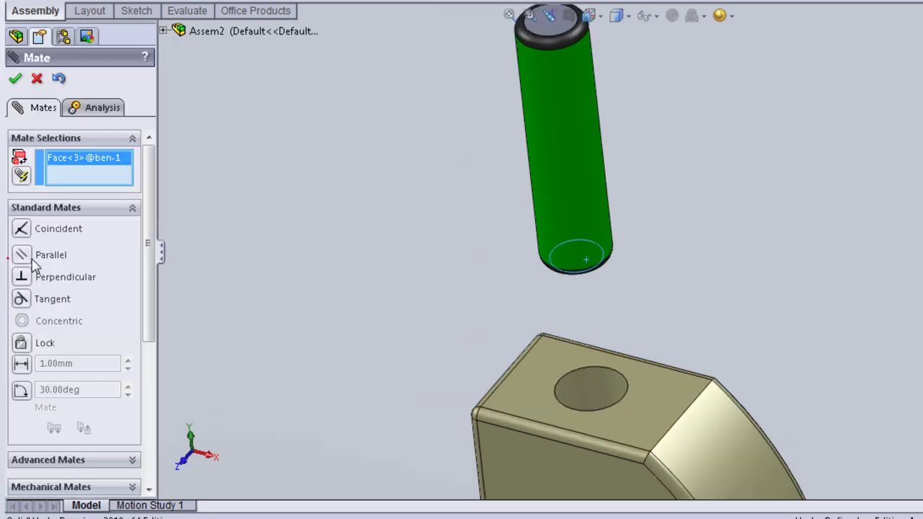
pyautogui.moveTo(658, 274)
pyautogui.mouseDown(button='middle')
pyautogui.moveTo(798, 297)
pyautogui.moveTo(645, 252)
pyautogui.mouseUp(button='middle')
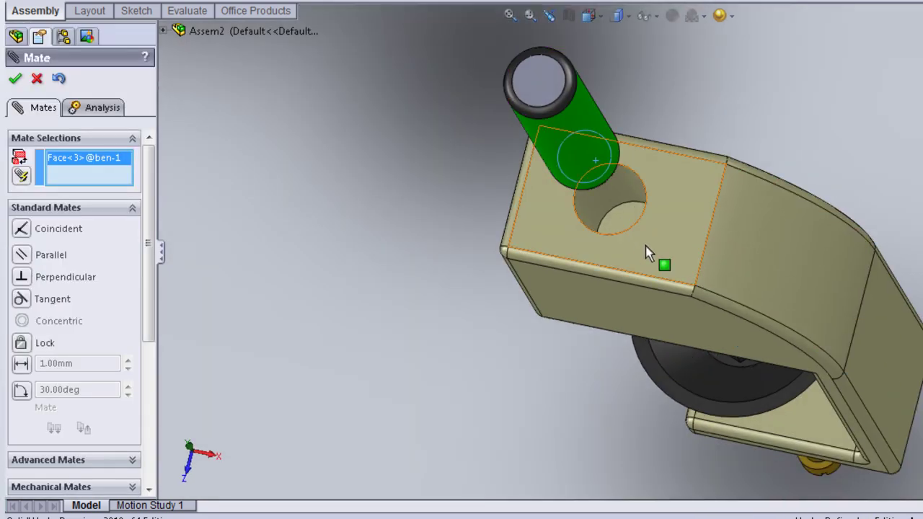
pyautogui.click(621, 226)
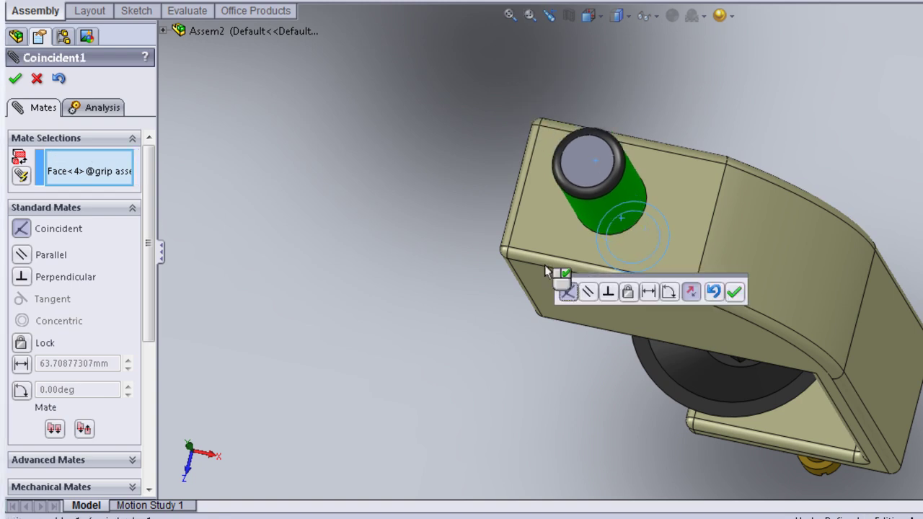
pyautogui.moveTo(494, 239); pyautogui.dragTo(910, 315, button='middle')
pyautogui.click(735, 292)
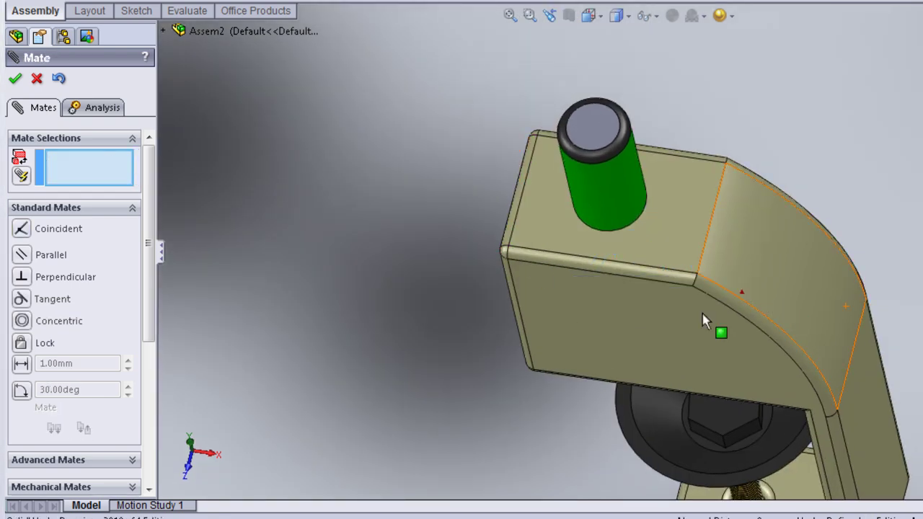
# Orbit and zoom to review the whole clamp, shade and arm tips.
pyautogui.moveTo(394, 294); pyautogui.dragTo(406, 216, button='middle')
pyautogui.scroll(3, 433, 309)
pyautogui.moveTo(433, 310); pyautogui.dragTo(406, 233, button='middle')
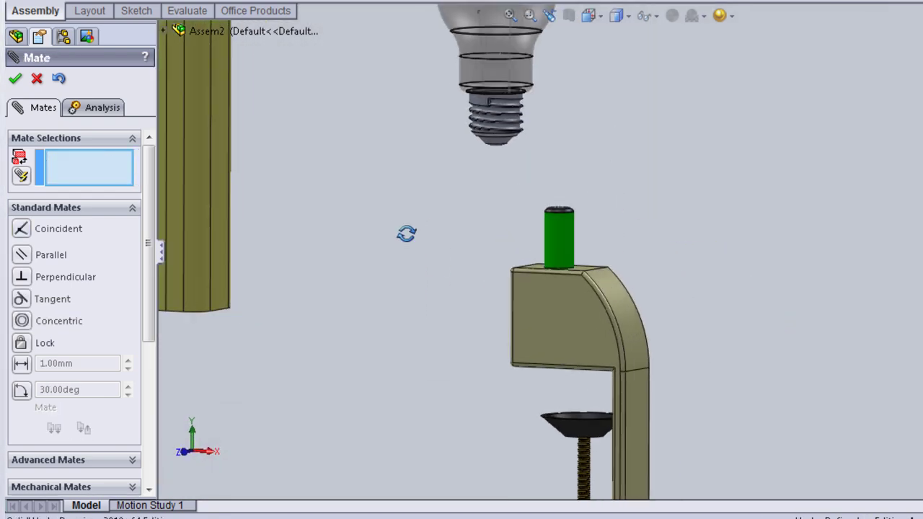
pyautogui.scroll(3, 439, 275)
pyautogui.scroll(-2, 516, 312)
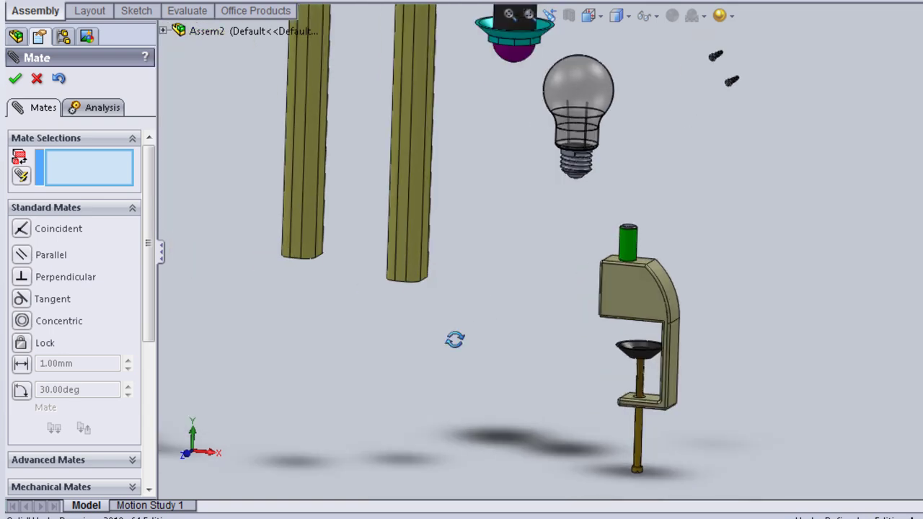
pyautogui.moveTo(454, 340); pyautogui.dragTo(460, 261, button='middle')
pyautogui.moveTo(557, 290); pyautogui.dragTo(618, 276, button='middle')
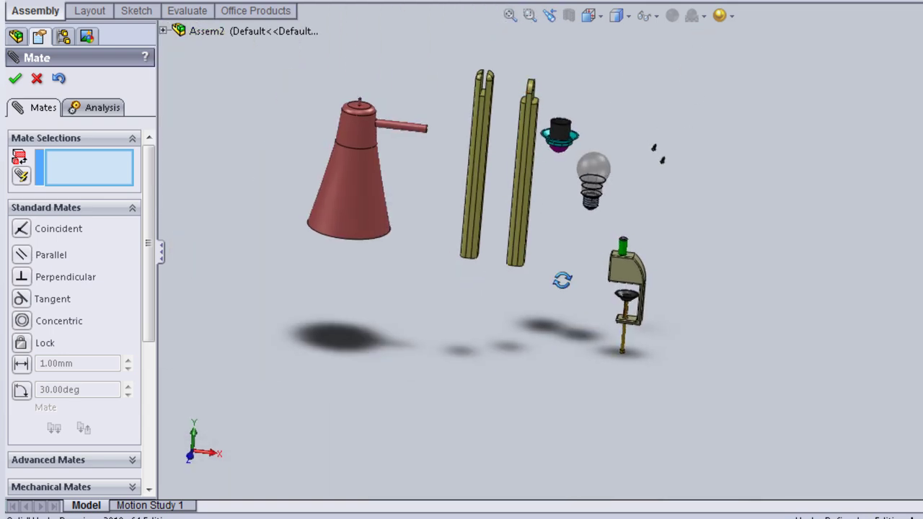
pyautogui.scroll(-3, 560, 267)
# Mate the first arm's end hole concentric with the green pin above the clamp.
pyautogui.moveTo(539, 269)
pyautogui.mouseDown(button='middle')
pyautogui.moveTo(542, 192)
pyautogui.moveTo(531, 268)
pyautogui.mouseUp(button='middle')
pyautogui.scroll(-2, 474, 293)
pyautogui.scroll(-2, 485, 284)
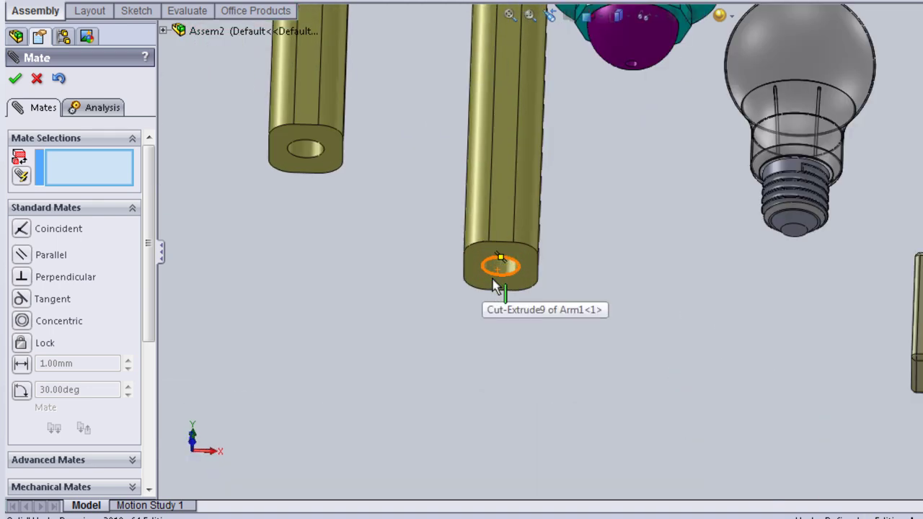
pyautogui.click(496, 269)
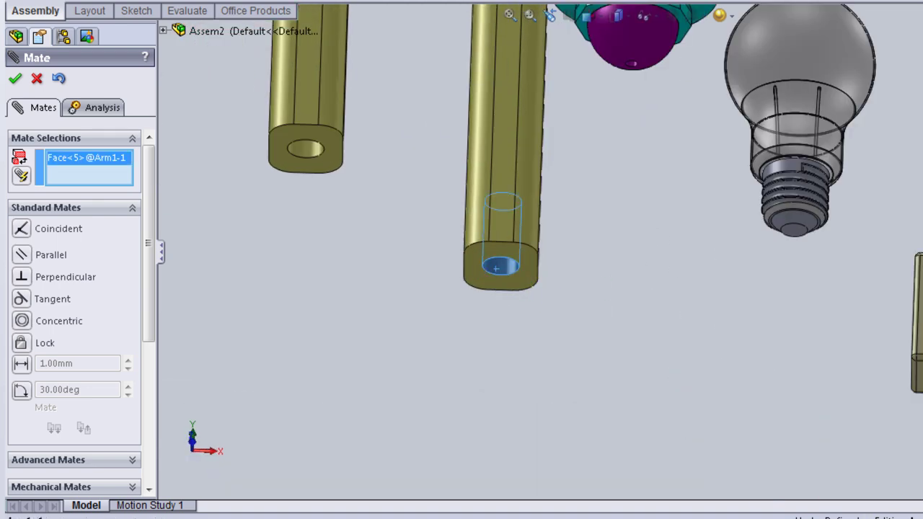
pyautogui.click(917, 288)
pyautogui.scroll(2, 548, 263)
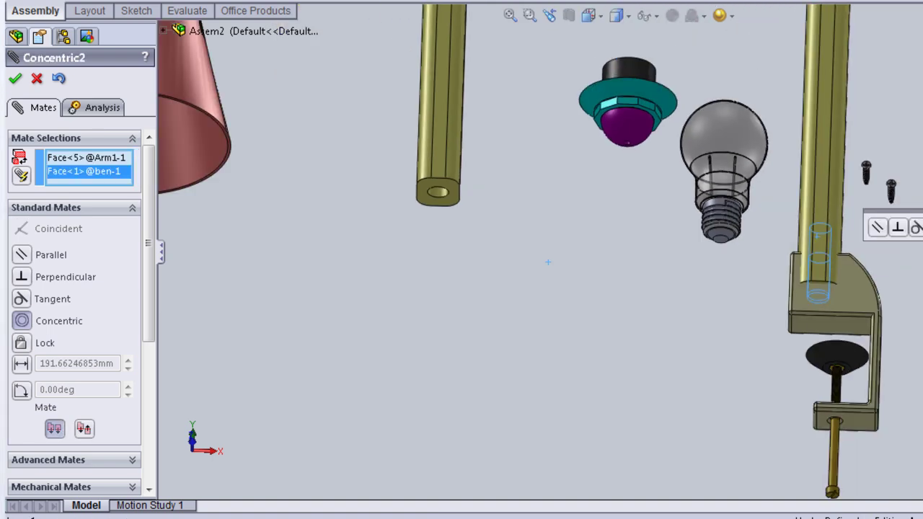
pyautogui.press('Return')
# Drag the arm to check it swings on the pin, then close the Mate tool.
pyautogui.moveTo(548, 262); pyautogui.dragTo(842, 242, button='middle')
pyautogui.moveTo(842, 241)
pyautogui.mouseDown()
pyautogui.moveTo(855, 190)
pyautogui.moveTo(740, 266)
pyautogui.mouseUp()
pyautogui.moveTo(740, 266); pyautogui.dragTo(759, 249, button='middle')
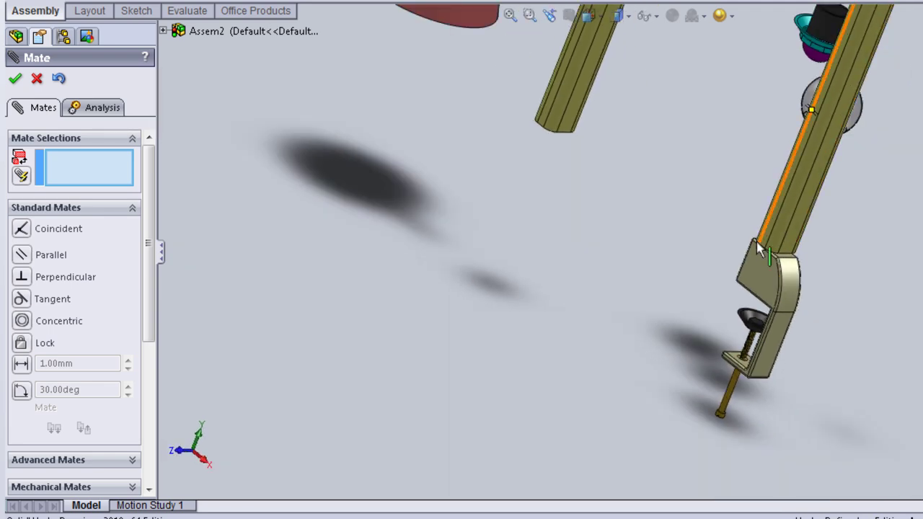
pyautogui.moveTo(759, 249)
pyautogui.mouseDown()
pyautogui.moveTo(759, 266)
pyautogui.moveTo(822, 262)
pyautogui.mouseUp()
pyautogui.moveTo(823, 262)
pyautogui.mouseDown(button='middle')
pyautogui.moveTo(710, 280)
pyautogui.moveTo(711, 295)
pyautogui.moveTo(732, 305)
pyautogui.moveTo(783, 304)
pyautogui.moveTo(751, 269)
pyautogui.mouseUp(button='middle')
pyautogui.moveTo(585, 276); pyautogui.dragTo(645, 235, button='middle')
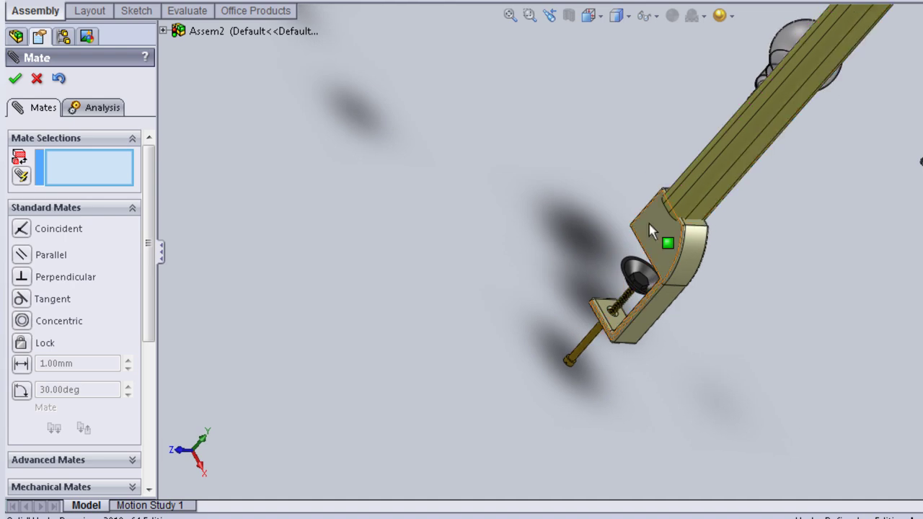
pyautogui.click(16, 78)
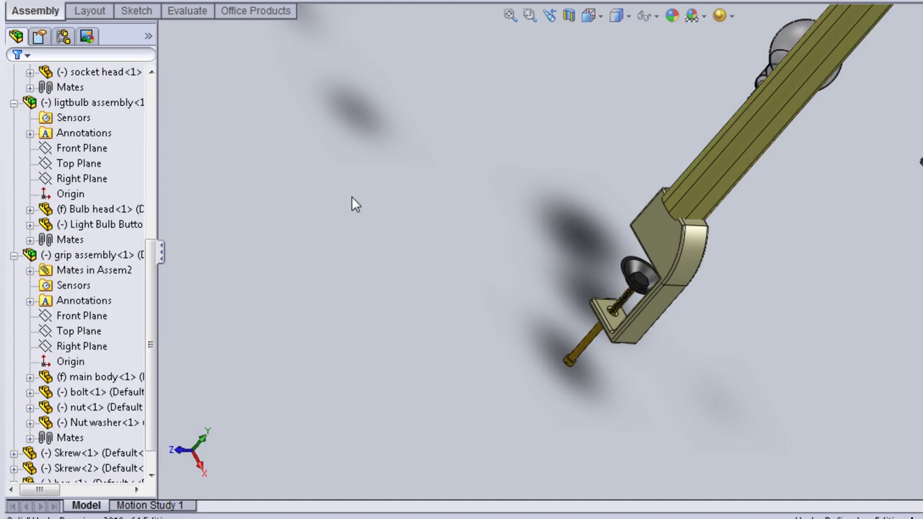
# With Rotate Component, turn the mated arm and clamp so the arm stands vertically.
pyautogui.scroll(-2, 476, 206)
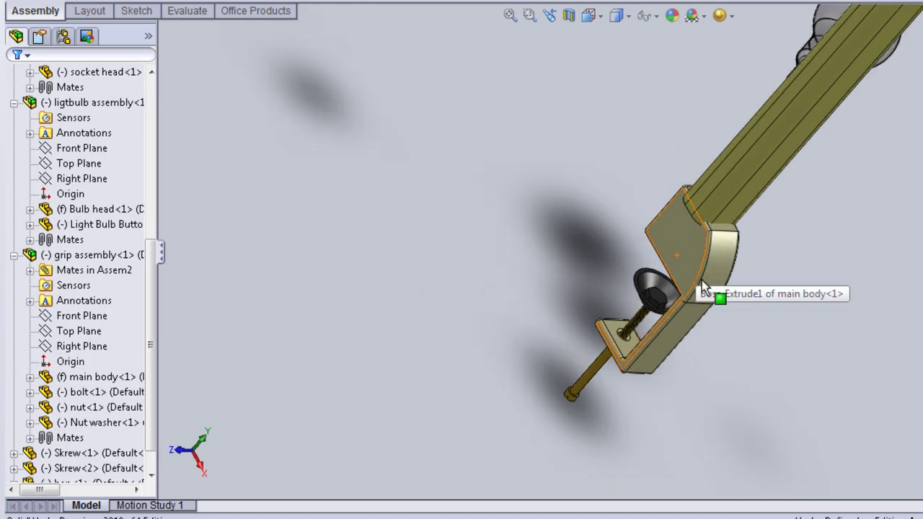
pyautogui.click(287, 2)
pyautogui.click(328, 27)
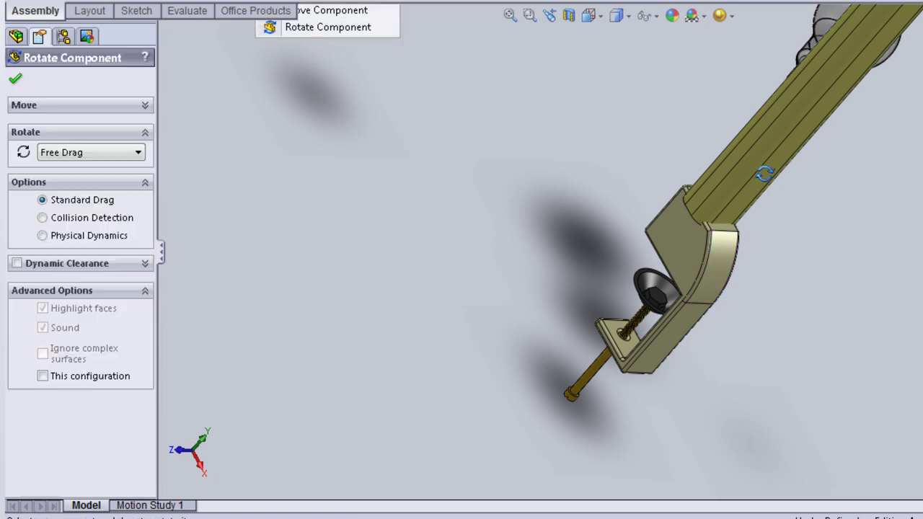
pyautogui.moveTo(752, 178)
pyautogui.mouseDown()
pyautogui.moveTo(694, 191)
pyautogui.moveTo(707, 175)
pyautogui.moveTo(726, 181)
pyautogui.moveTo(701, 130)
pyautogui.moveTo(702, 217)
pyautogui.moveTo(787, 191)
pyautogui.moveTo(776, 89)
pyautogui.moveTo(721, 140)
pyautogui.mouseUp()
pyautogui.press('Escape')
pyautogui.moveTo(721, 140)
pyautogui.mouseDown(button='middle')
pyautogui.moveTo(651, 151)
pyautogui.moveTo(659, 170)
pyautogui.moveTo(171, 53)
pyautogui.mouseUp(button='middle')
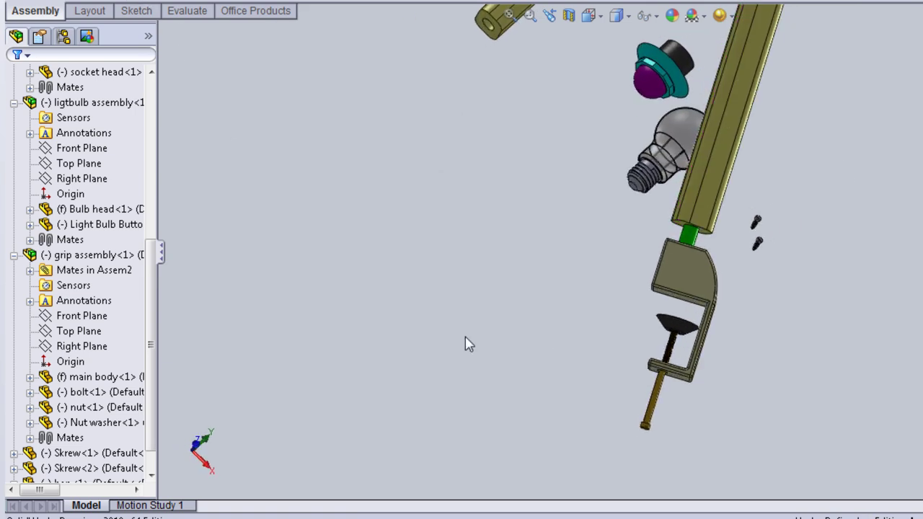
# Add a coincident mate between the arm's bottom end face and the clamp block's top face.
pyautogui.moveTo(383, 304); pyautogui.dragTo(474, 334, button='middle')
pyautogui.scroll(-2, 637, 252)
pyautogui.scroll(-5, 718, 225)
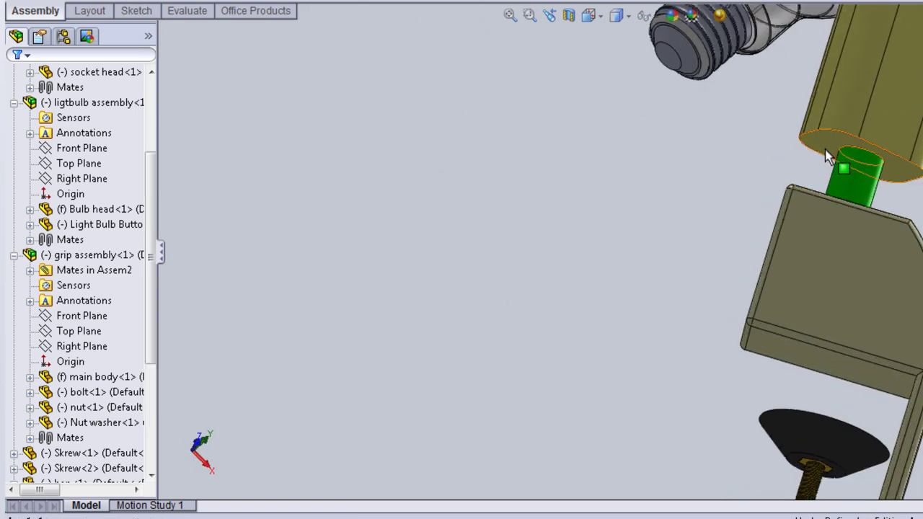
pyautogui.click(828, 158)
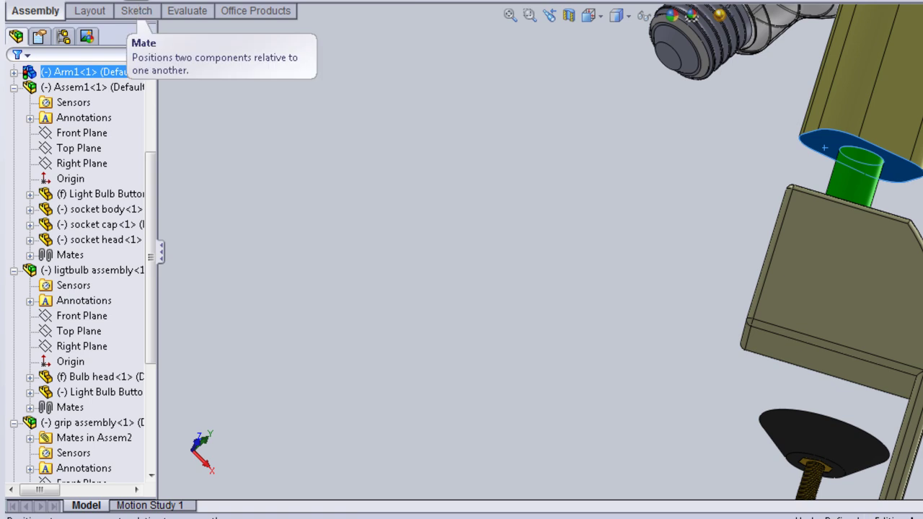
pyautogui.moveTo(412, 136); pyautogui.dragTo(373, 186, button='middle')
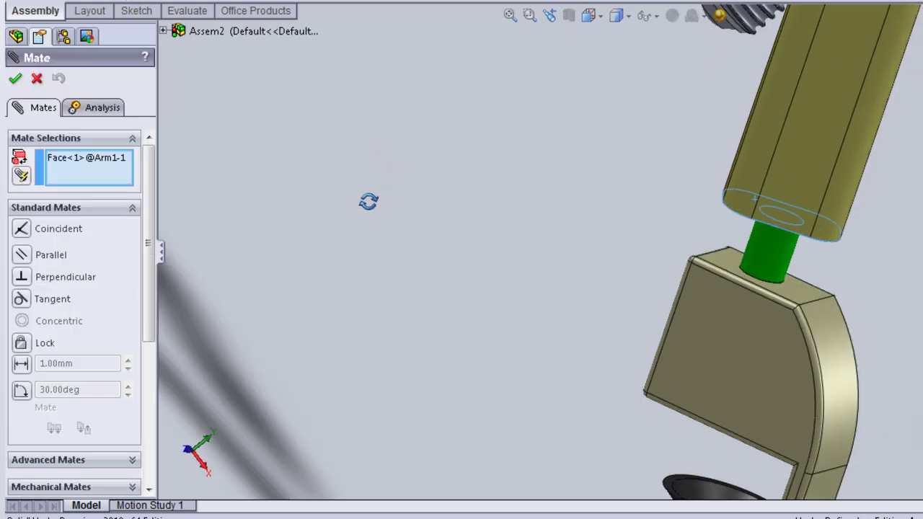
pyautogui.click(783, 299)
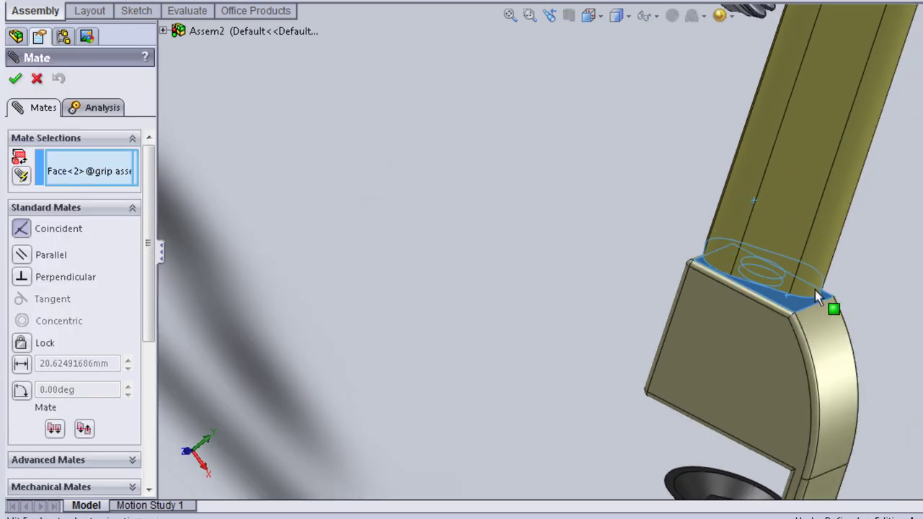
pyautogui.press('Return')
# Orbit and zoom the view to inspect the upper end of the arm.
pyautogui.moveTo(902, 205)
pyautogui.mouseDown(button='middle')
pyautogui.moveTo(757, 190)
pyautogui.moveTo(563, 84)
pyautogui.mouseUp(button='middle')
pyautogui.moveTo(551, 174); pyautogui.dragTo(534, 196, button='middle')
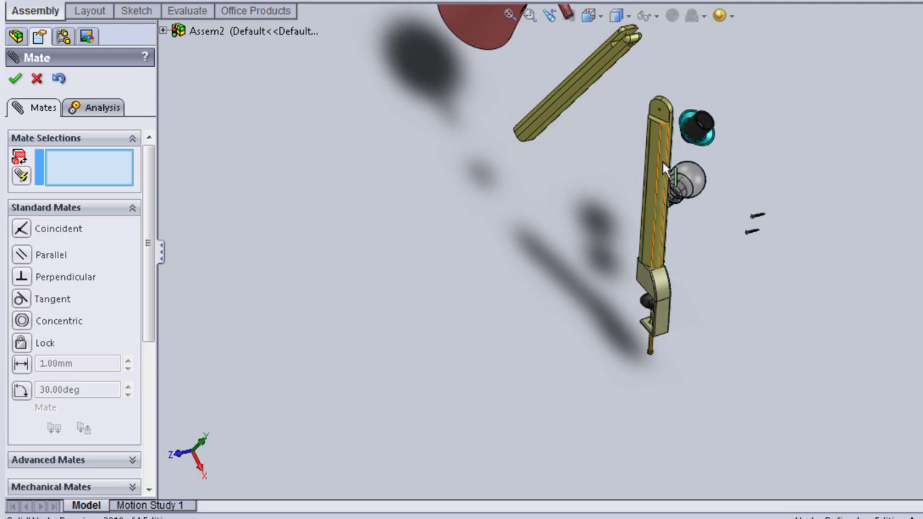
pyautogui.scroll(-2, 610, 171)
pyautogui.moveTo(610, 171); pyautogui.dragTo(595, 179, button='middle')
pyautogui.scroll(2, 594, 178)
pyautogui.scroll(-4, 655, 82)
pyautogui.moveTo(639, 108)
pyautogui.mouseDown(button='middle')
pyautogui.moveTo(632, 147)
pyautogui.moveTo(623, 140)
pyautogui.mouseUp(button='middle')
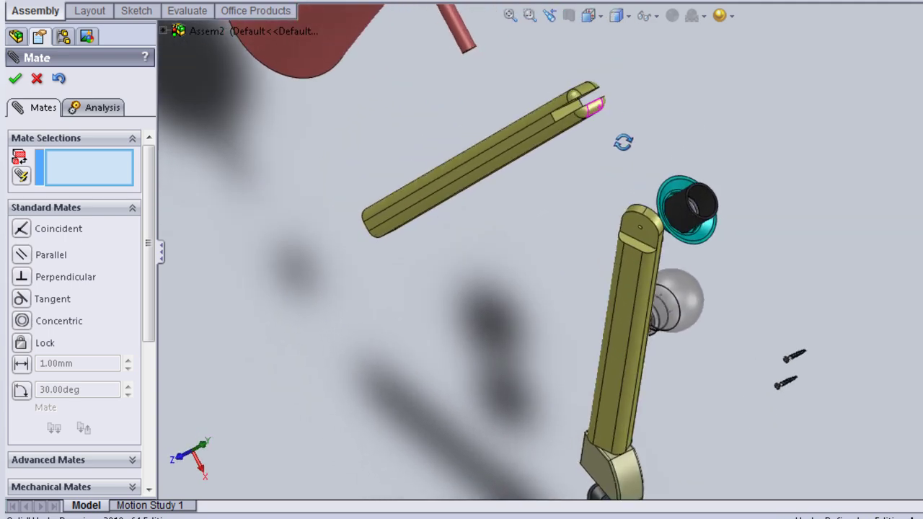
# Choose Hinge from the Mechanical mate types.
pyautogui.moveTo(152, 204); pyautogui.dragTo(155, 314)
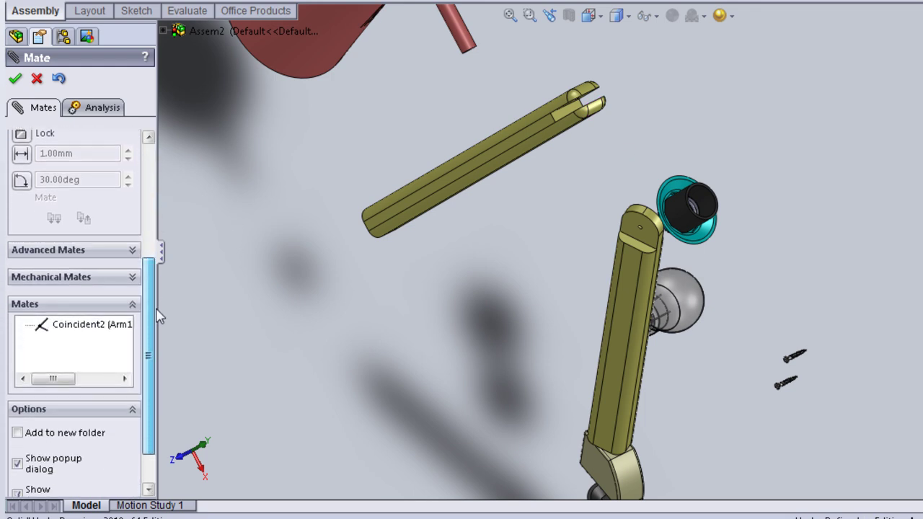
pyautogui.click(136, 285)
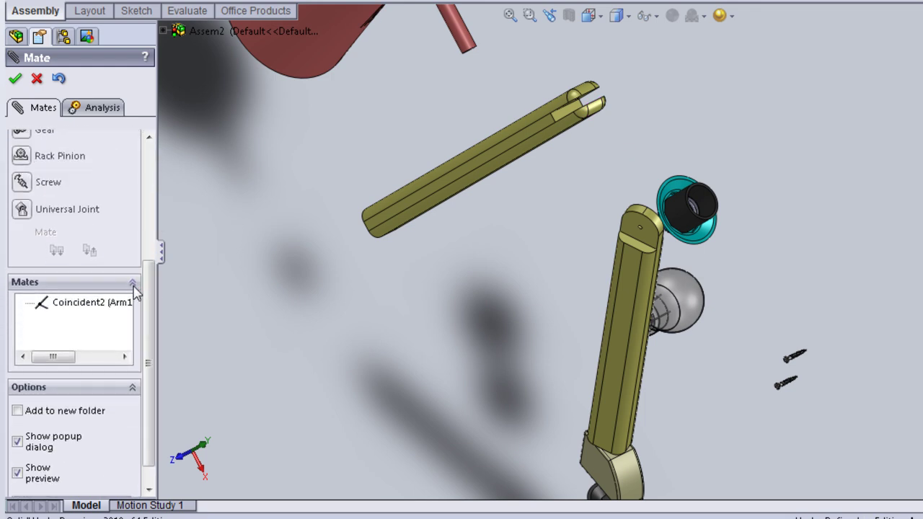
pyautogui.moveTo(153, 310); pyautogui.dragTo(152, 206)
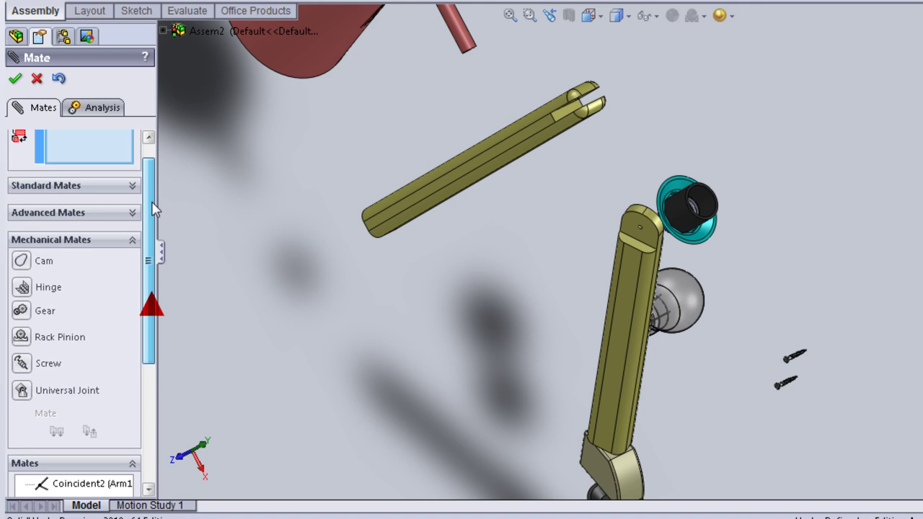
pyautogui.click(43, 287)
# Pick Arm2's rounded end and edge plus matching Arm1 and Arm2 faces as hinge references.
pyautogui.moveTo(555, 222)
pyautogui.mouseDown(button='middle')
pyautogui.moveTo(546, 216)
pyautogui.moveTo(565, 214)
pyautogui.moveTo(567, 198)
pyautogui.moveTo(575, 199)
pyautogui.mouseUp(button='middle')
pyautogui.scroll(-2, 582, 200)
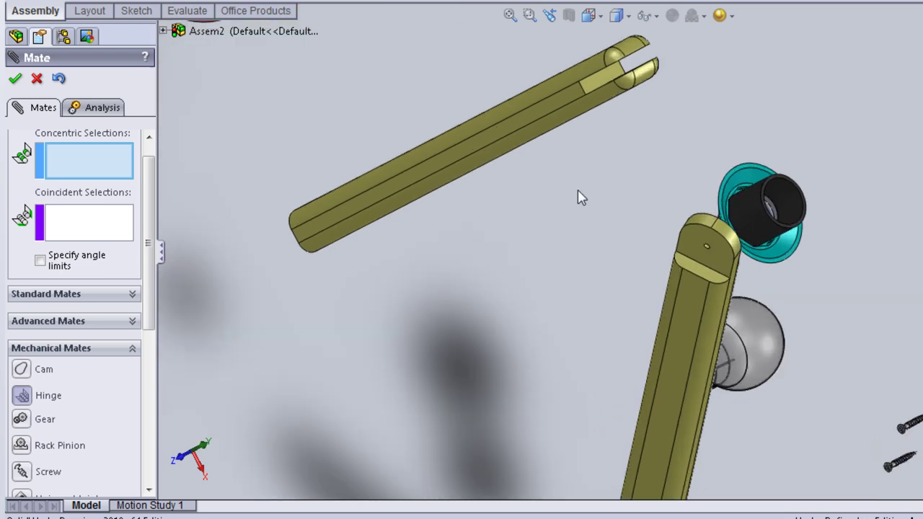
pyautogui.scroll(-1, 623, 189)
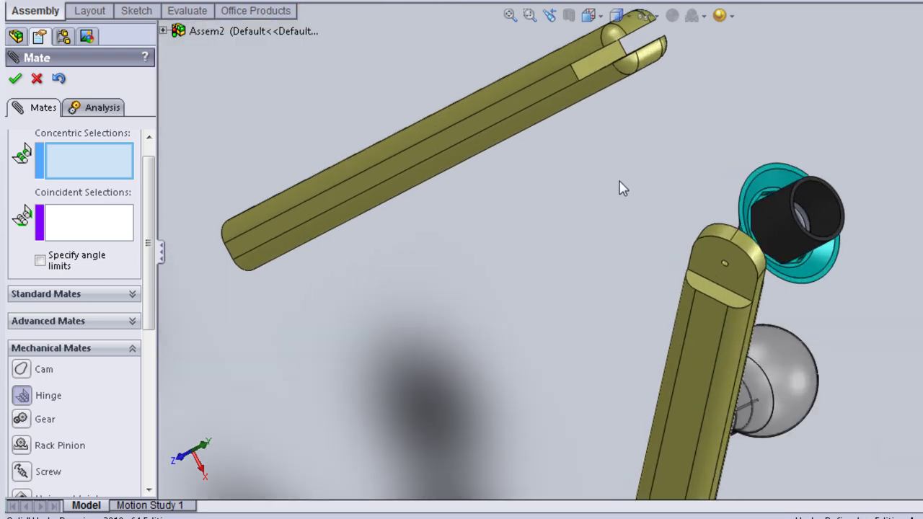
pyautogui.moveTo(651, 123)
pyautogui.mouseDown(button='middle')
pyautogui.moveTo(649, 116)
pyautogui.moveTo(652, 135)
pyautogui.mouseUp(button='middle')
pyautogui.scroll(-3, 710, 281)
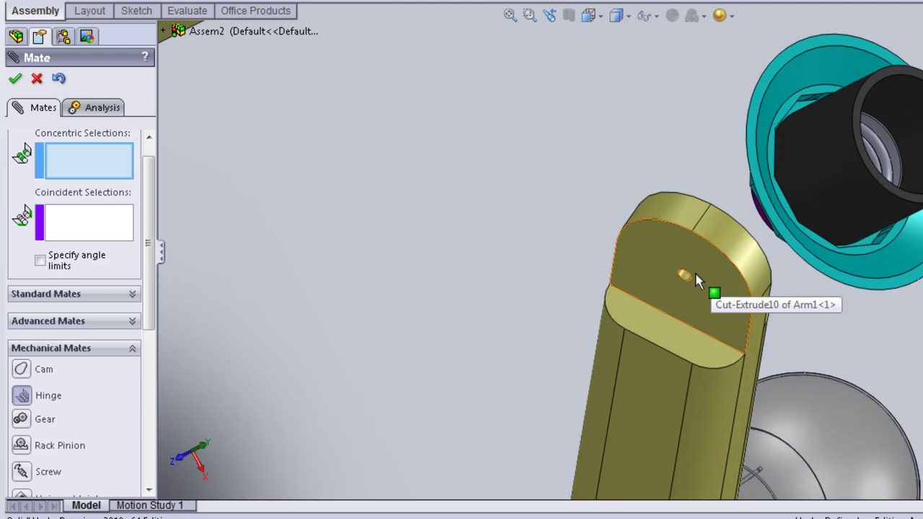
pyautogui.scroll(3, 653, 153)
pyautogui.moveTo(654, 152)
pyautogui.mouseDown(button='middle')
pyautogui.moveTo(608, 150)
pyautogui.moveTo(523, 188)
pyautogui.moveTo(525, 244)
pyautogui.moveTo(562, 301)
pyautogui.moveTo(715, 361)
pyautogui.mouseUp(button='middle')
pyautogui.scroll(-2, 691, 380)
pyautogui.scroll(-2, 657, 356)
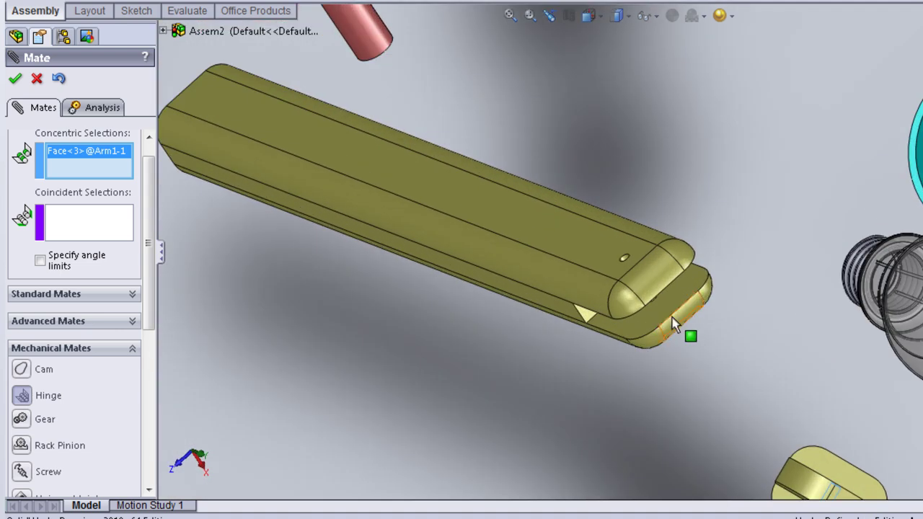
pyautogui.click(627, 261)
pyautogui.moveTo(696, 362)
pyautogui.mouseDown(button='middle')
pyautogui.moveTo(680, 377)
pyautogui.moveTo(675, 341)
pyautogui.mouseUp(button='middle')
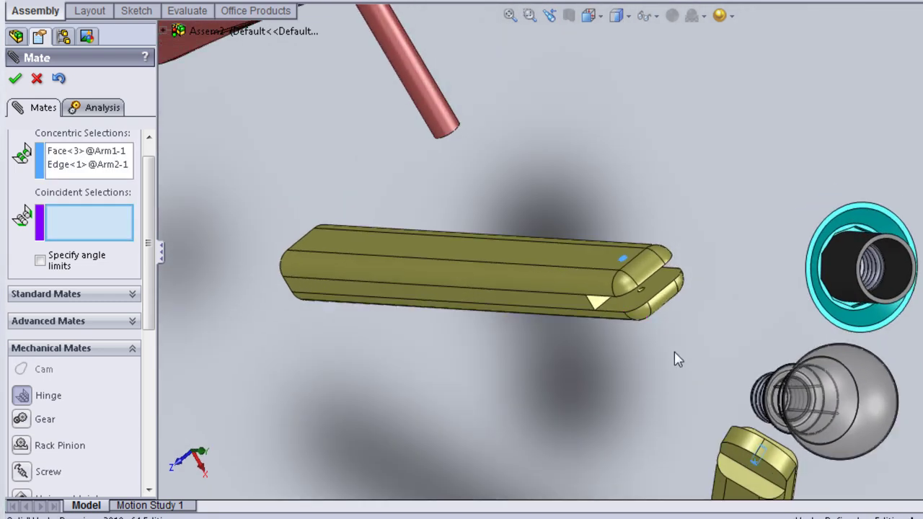
pyautogui.click(737, 456)
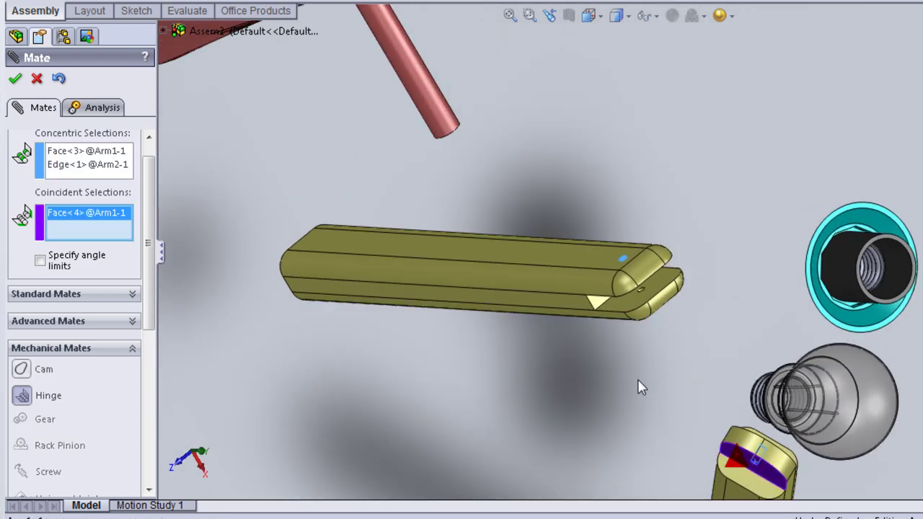
pyautogui.click(639, 309)
pyautogui.moveTo(672, 337)
pyautogui.mouseDown(button='middle')
pyautogui.moveTo(583, 401)
pyautogui.moveTo(577, 426)
pyautogui.mouseUp(button='middle')
# Confirm the hinge mate and swing the upper arm out to nearly horizontal.
pyautogui.click(15, 79)
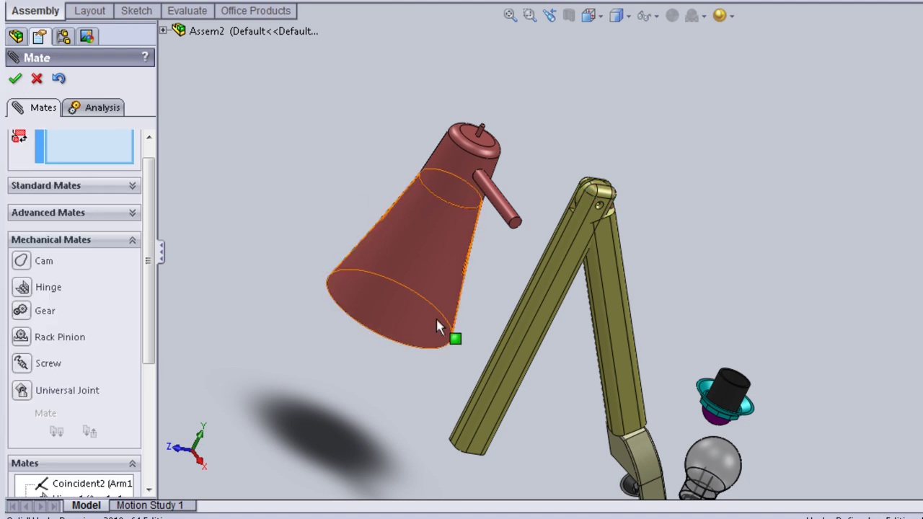
pyautogui.moveTo(616, 407)
pyautogui.mouseDown()
pyautogui.moveTo(718, 297)
pyautogui.moveTo(800, 244)
pyautogui.mouseUp()
pyautogui.moveTo(800, 243)
pyautogui.mouseDown(button='middle')
pyautogui.moveTo(443, 336)
pyautogui.moveTo(431, 208)
pyautogui.mouseUp(button='middle')
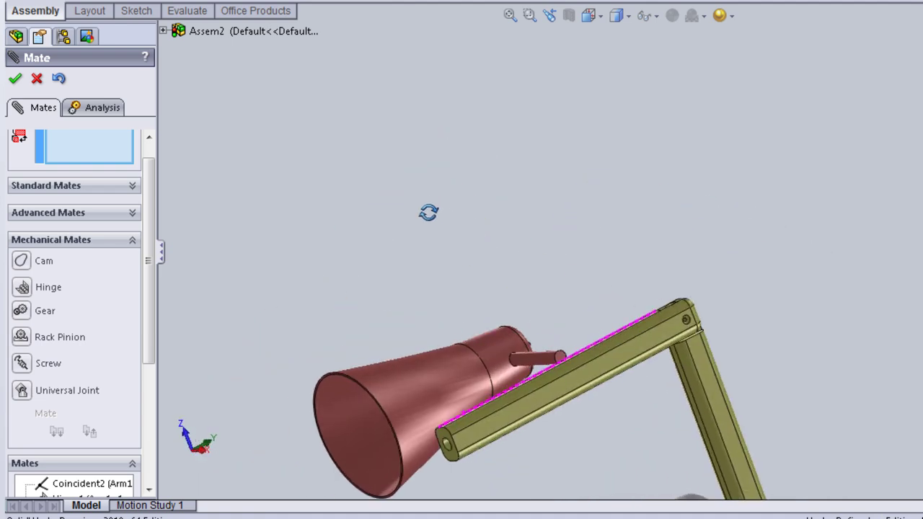
# Select Arm2's end point and try dragging the fixed base component.
pyautogui.moveTo(490, 401); pyautogui.dragTo(526, 472, button='middle')
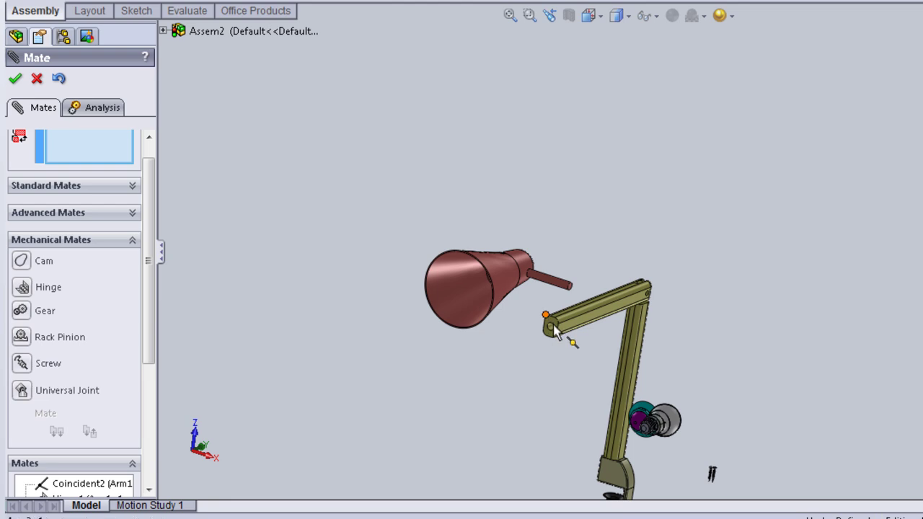
pyautogui.click(553, 326)
pyautogui.moveTo(570, 299); pyautogui.dragTo(570, 315)
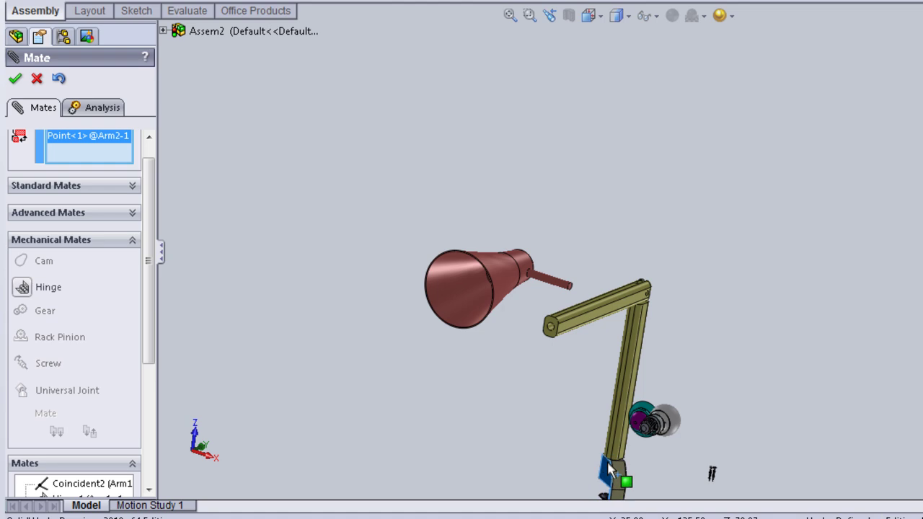
pyautogui.scroll(-1, 552, 440)
pyautogui.scroll(-3, 547, 446)
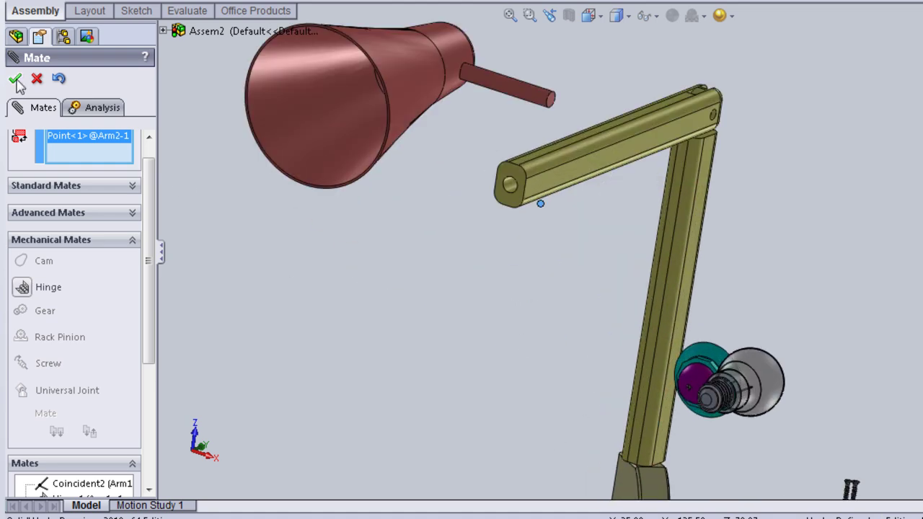
# Close the mate setup and swing the vertical post about its top joint.
pyautogui.click(40, 80)
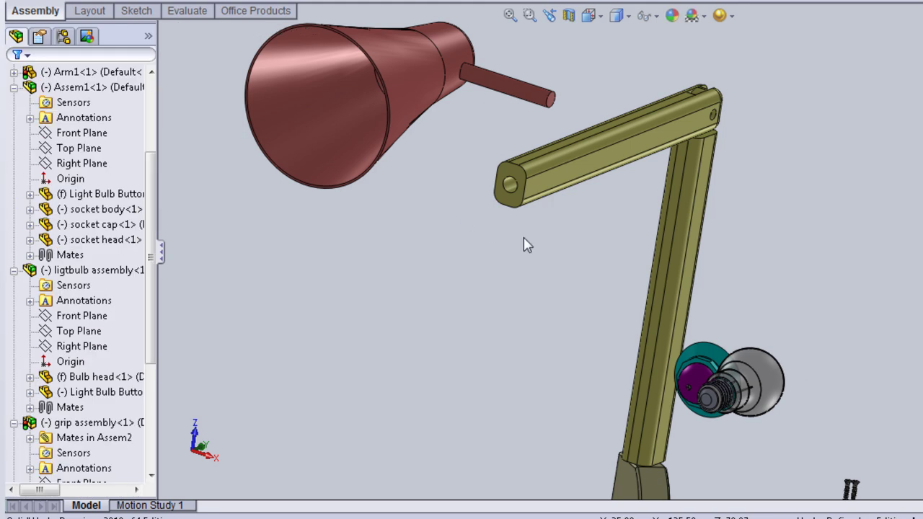
pyautogui.click(548, 164)
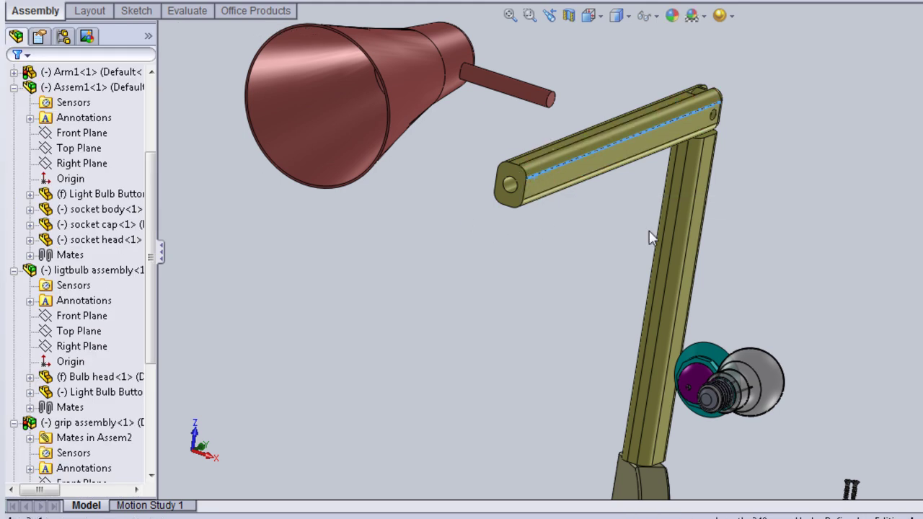
pyautogui.click(687, 256)
pyautogui.moveTo(690, 260); pyautogui.dragTo(604, 327)
pyautogui.moveTo(604, 327)
pyautogui.mouseDown(button='middle')
pyautogui.moveTo(505, 330)
pyautogui.moveTo(484, 314)
pyautogui.moveTo(484, 324)
pyautogui.mouseUp(button='middle')
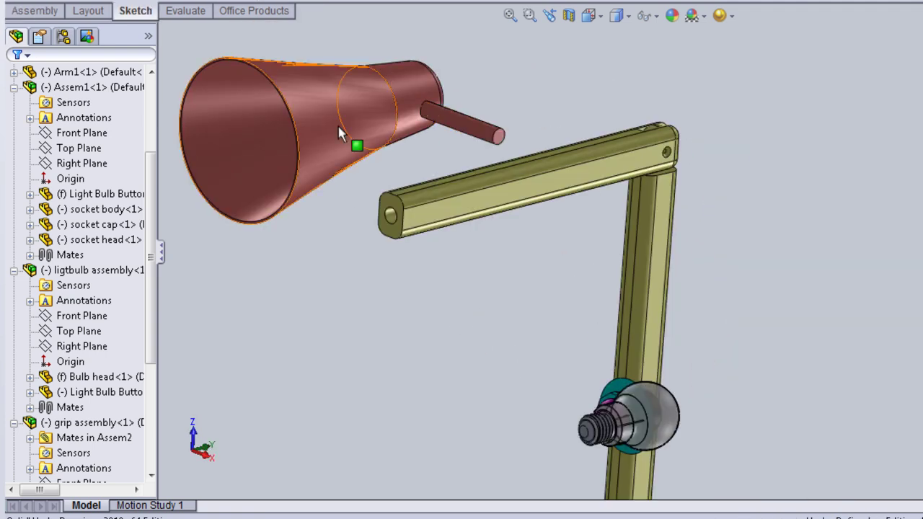
# Move the shade near Arm2 and make its rod concentric with the arm-end hole.
pyautogui.moveTo(337, 127); pyautogui.dragTo(187, 205)
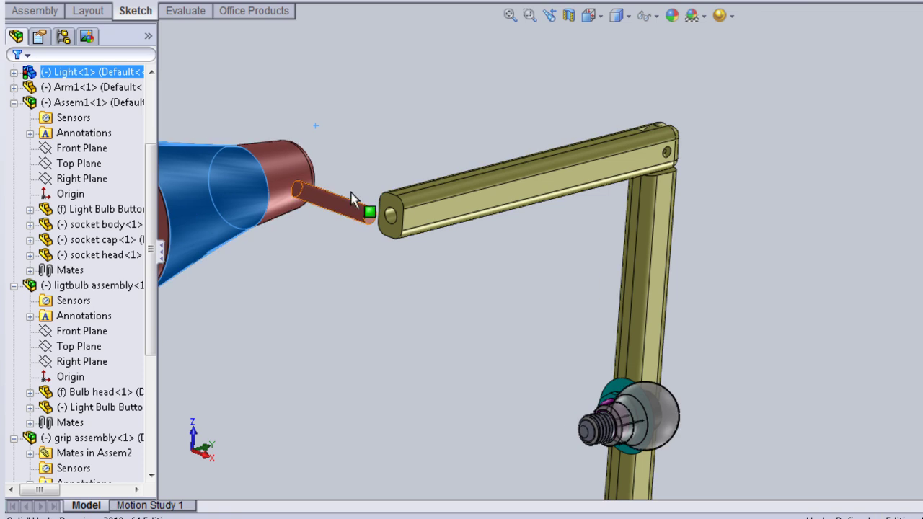
pyautogui.click(351, 215)
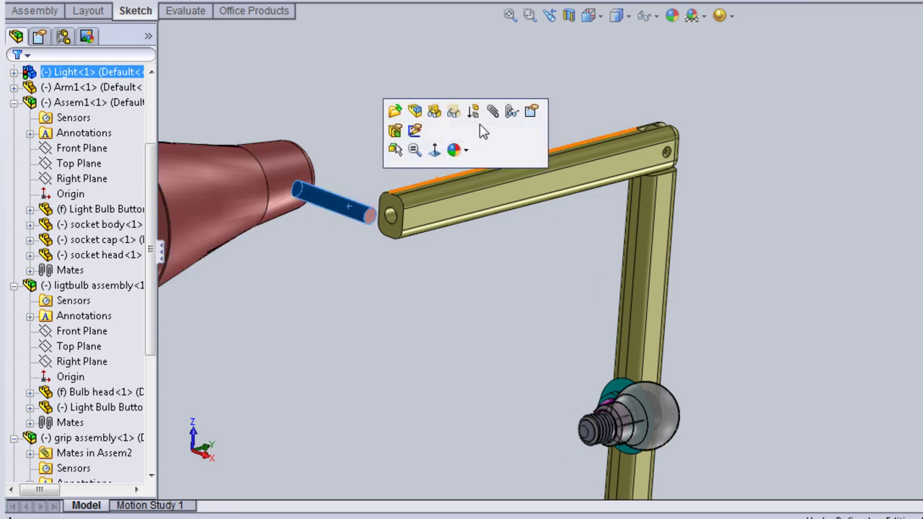
pyautogui.click(391, 219)
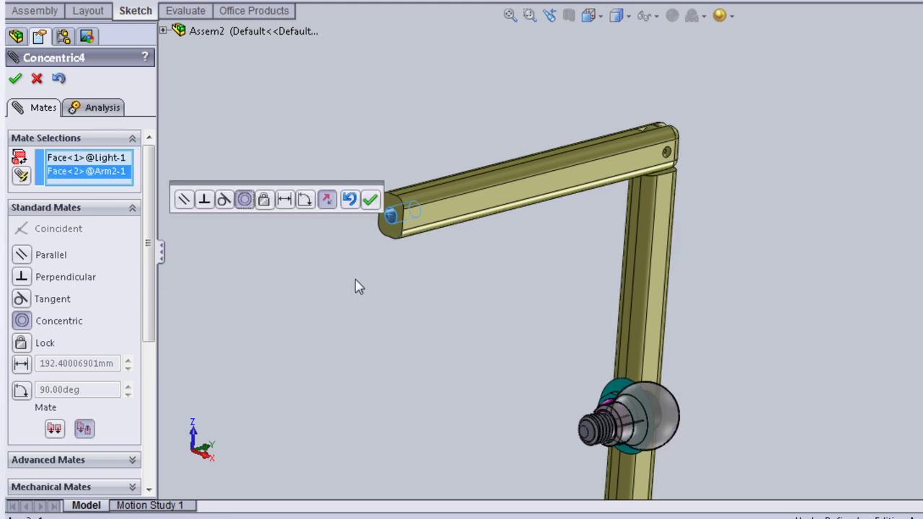
pyautogui.scroll(10, 359, 286)
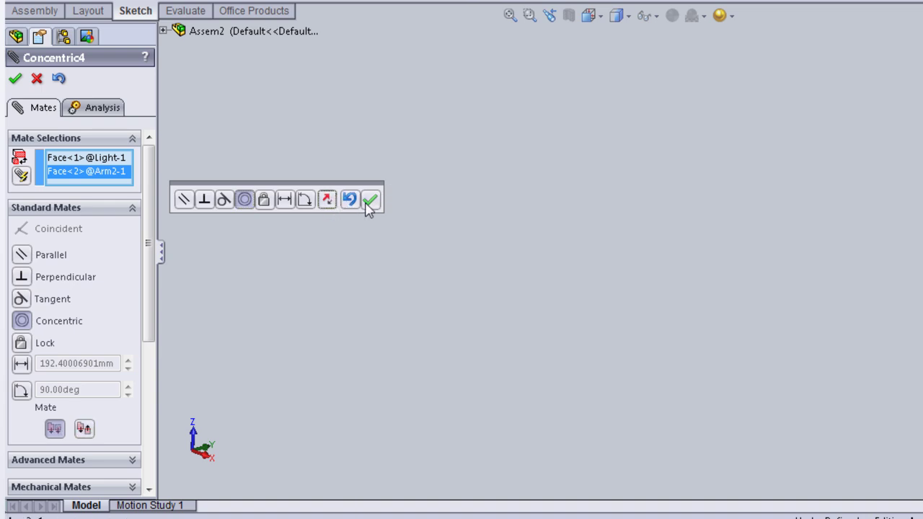
# Accept the concentric rod mate and add a coincident mate against Arm2's end face.
pyautogui.click(350, 201)
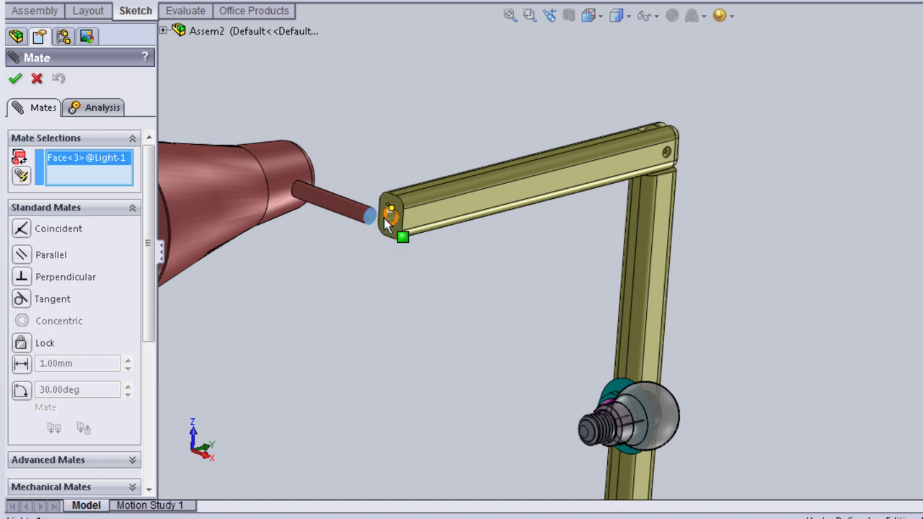
pyautogui.moveTo(404, 291); pyautogui.dragTo(570, 211, button='middle')
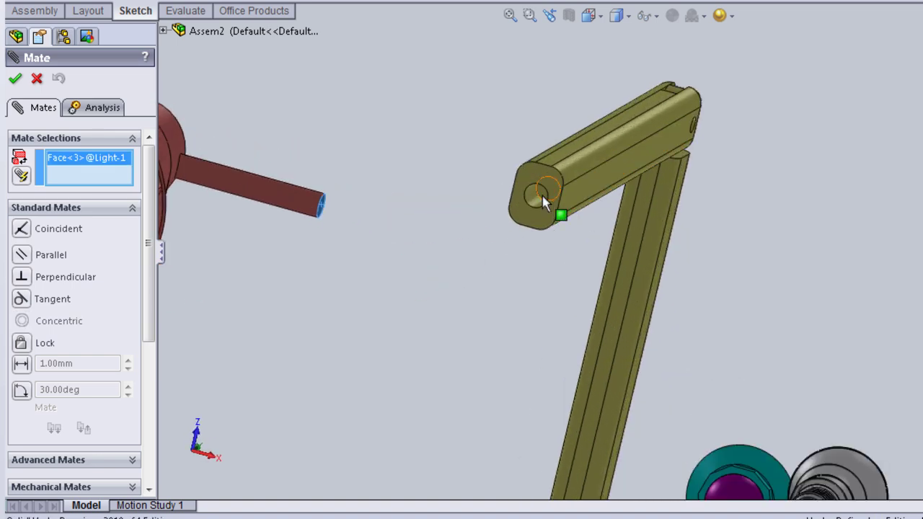
pyautogui.click(545, 200)
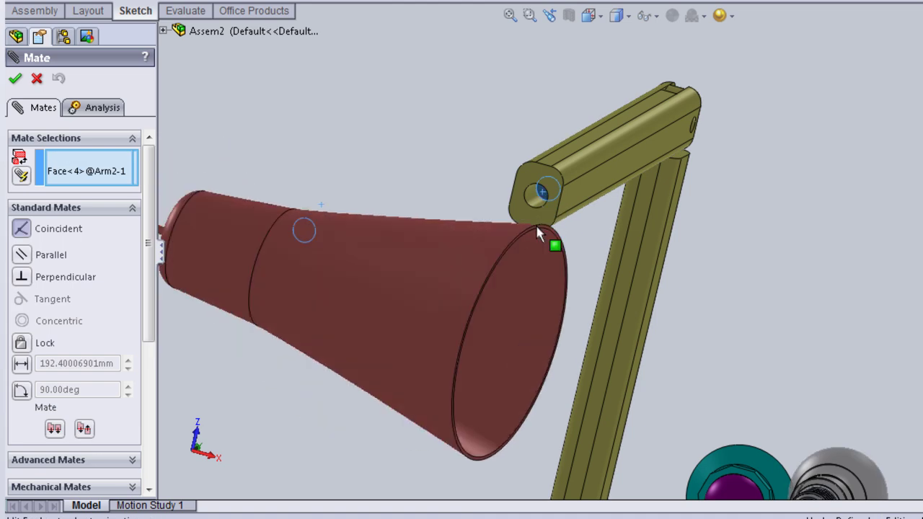
pyautogui.scroll(2, 537, 269)
pyautogui.rightClick(532, 271)
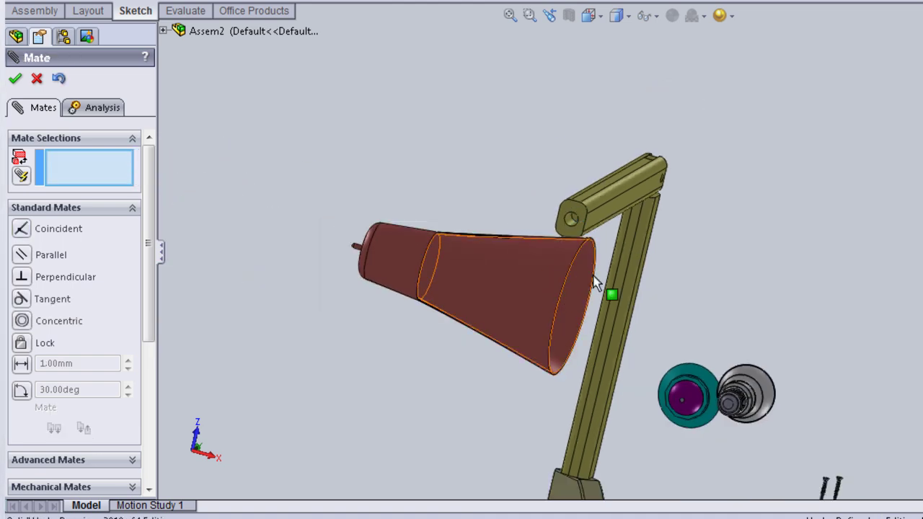
# Seat the shade on Arm2's end edge with a coincident mate and swing it downward.
pyautogui.moveTo(707, 269); pyautogui.dragTo(640, 330, button='middle')
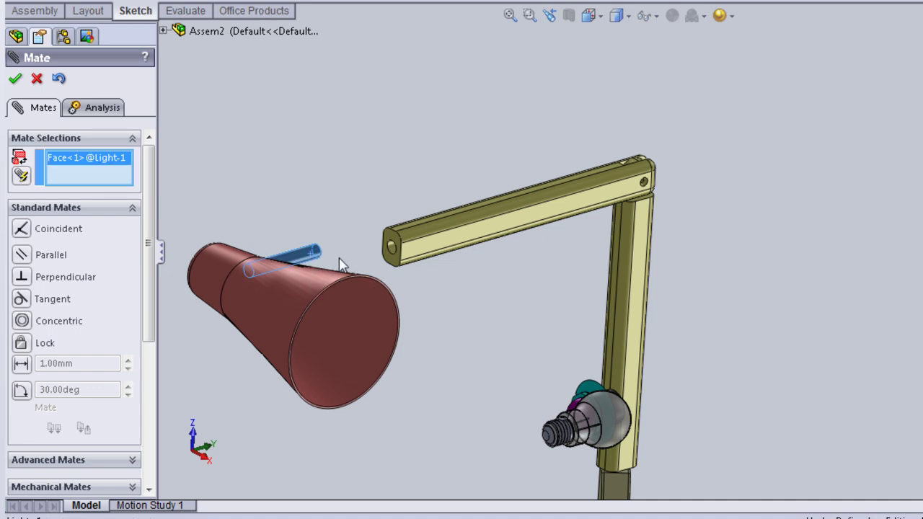
pyautogui.click(391, 251)
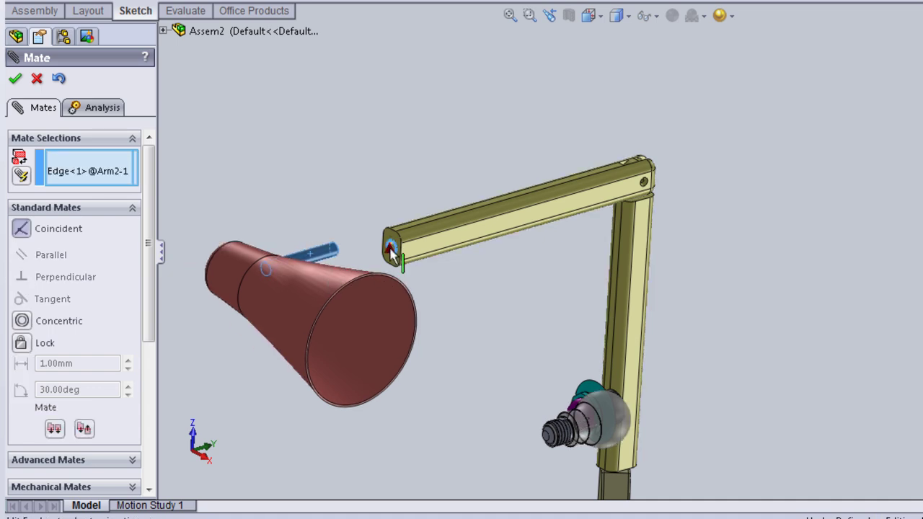
pyautogui.click(373, 283)
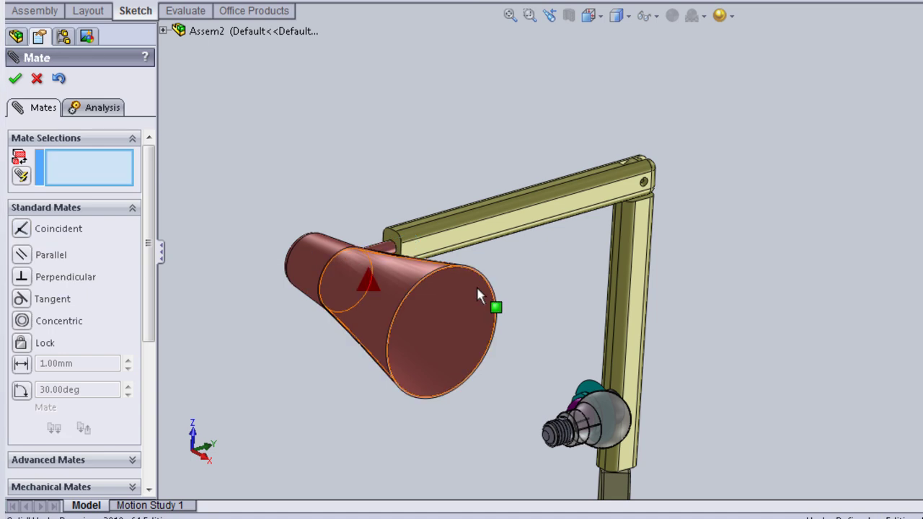
pyautogui.moveTo(478, 336); pyautogui.dragTo(274, 479)
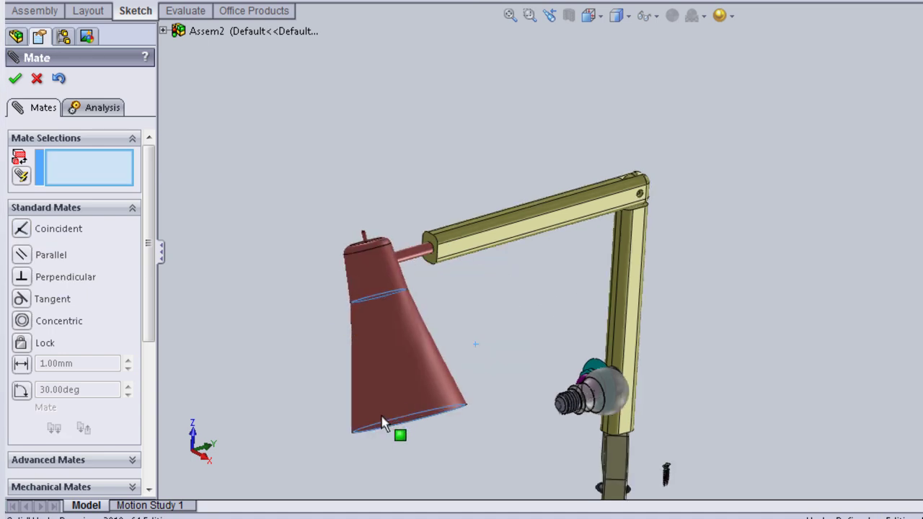
pyautogui.moveTo(275, 479); pyautogui.dragTo(278, 437)
pyautogui.moveTo(447, 435)
pyautogui.mouseDown(button='middle')
pyautogui.moveTo(570, 430)
pyautogui.moveTo(503, 382)
pyautogui.moveTo(534, 257)
pyautogui.moveTo(538, 115)
pyautogui.moveTo(546, 123)
pyautogui.mouseUp(button='middle')
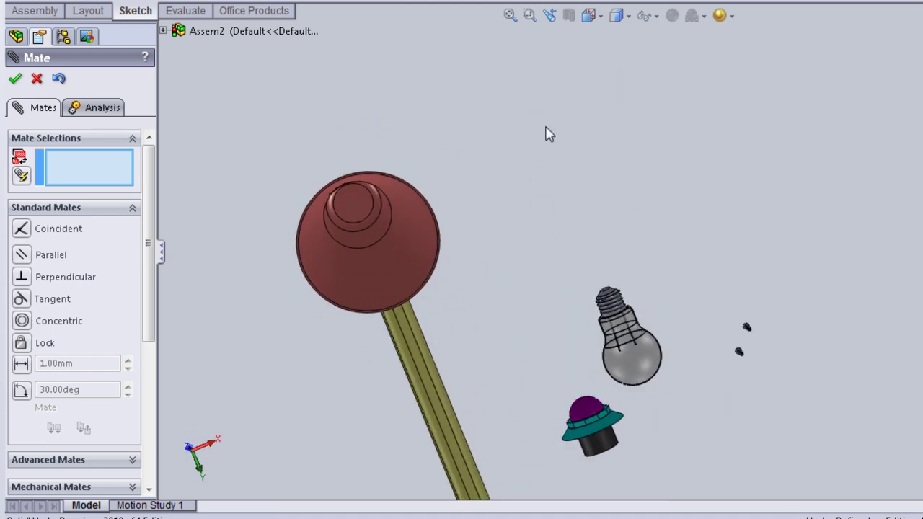
# Mate the socket's cylindrical face tangent to the shade's inner face, after undoing a wrong tangent mate.
pyautogui.click(595, 414)
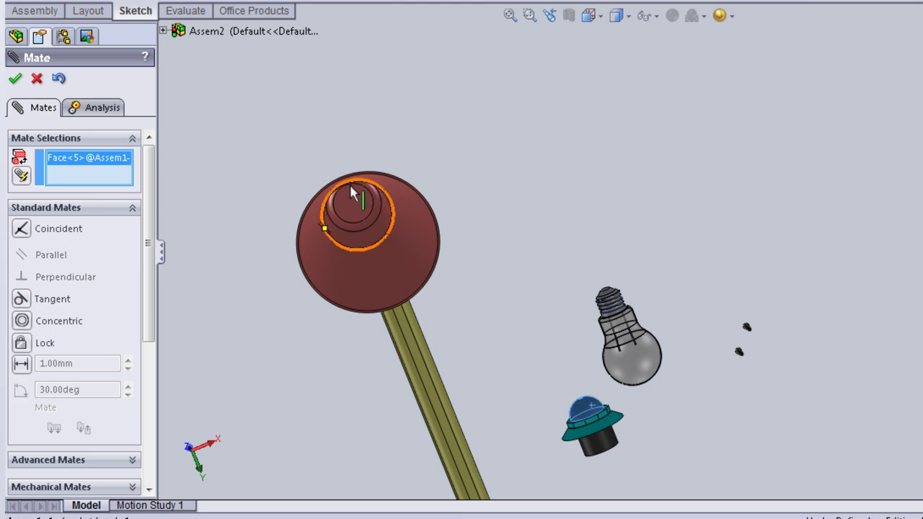
pyautogui.click(353, 195)
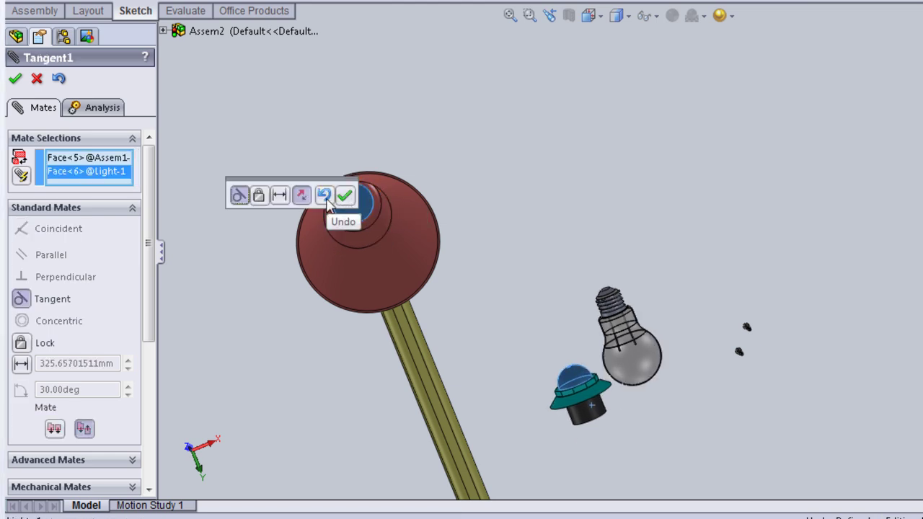
pyautogui.click(325, 196)
pyautogui.scroll(-2, 458, 364)
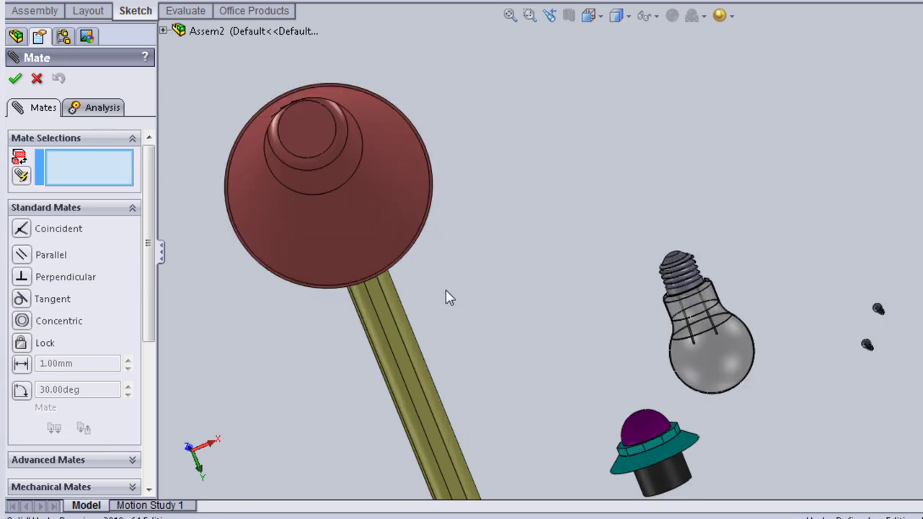
pyautogui.scroll(-1, 517, 380)
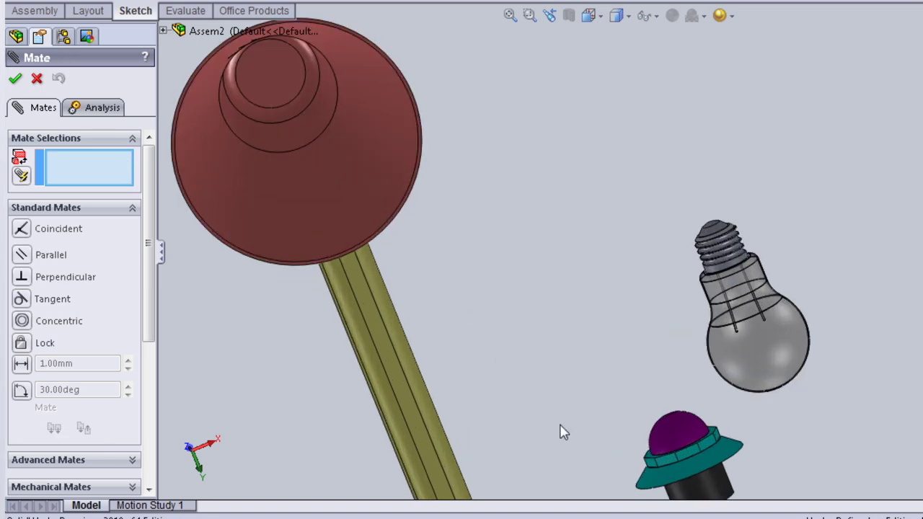
pyautogui.click(713, 493)
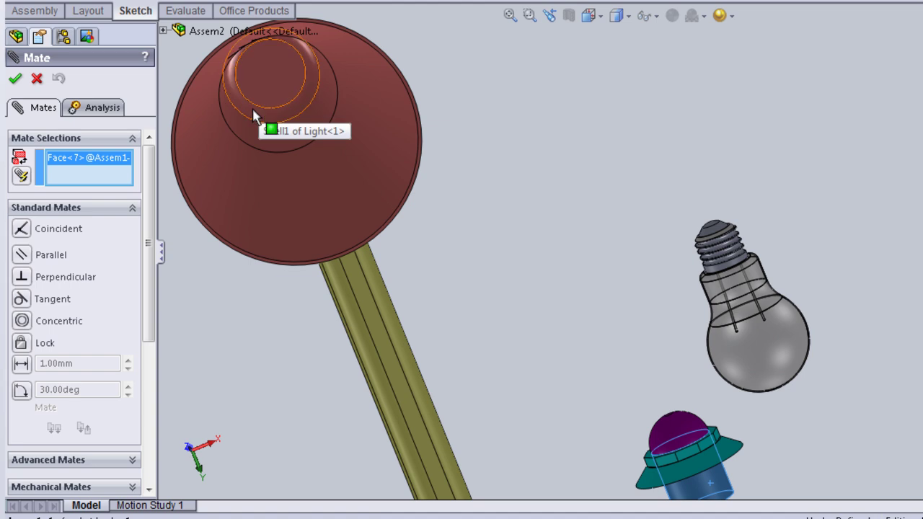
pyautogui.click(254, 115)
pyautogui.press('f')
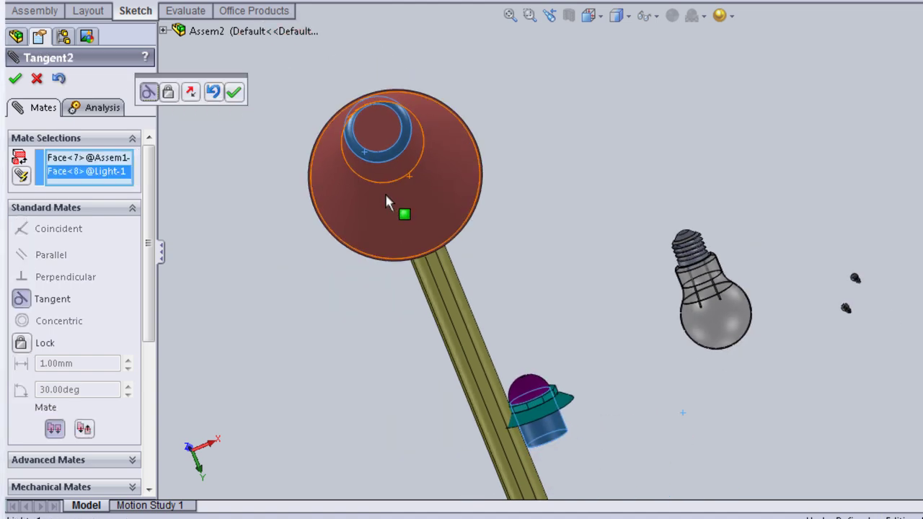
pyautogui.click(233, 92)
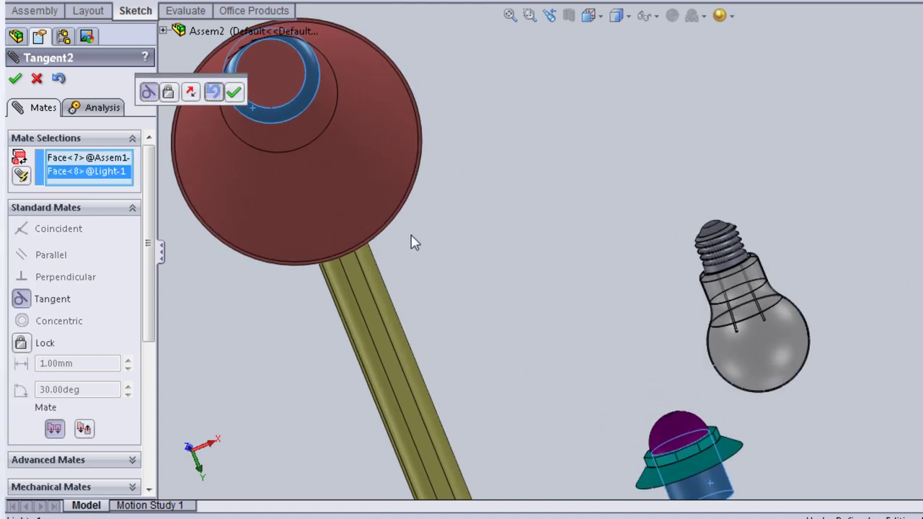
# Center the socket cap in the shade with a concentric face-to-edge mate.
pyautogui.click(721, 468)
pyautogui.moveTo(561, 243); pyautogui.dragTo(415, 131, button='middle')
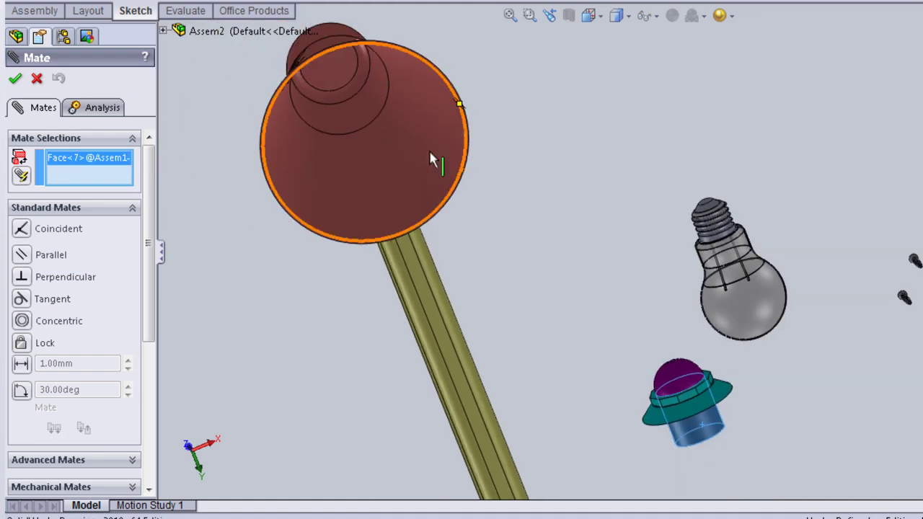
pyautogui.moveTo(327, 134); pyautogui.dragTo(422, 136, button='middle')
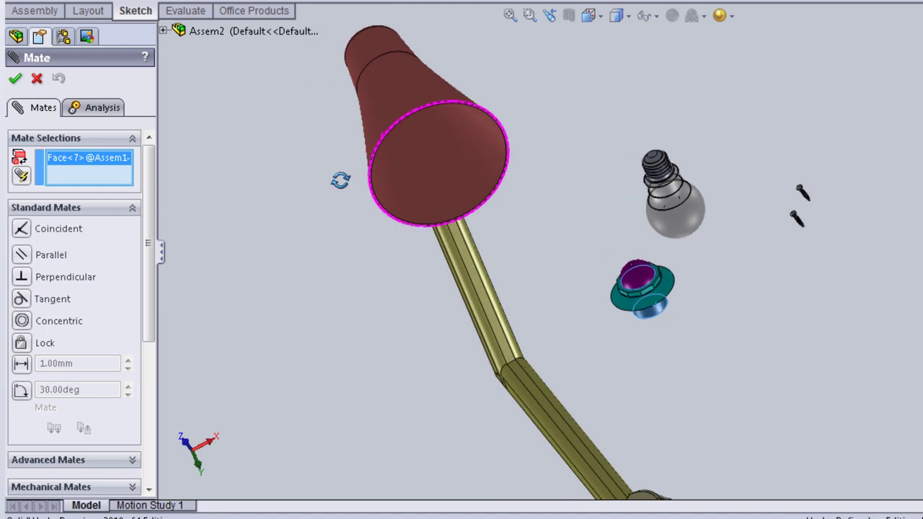
pyautogui.scroll(-2, 423, 135)
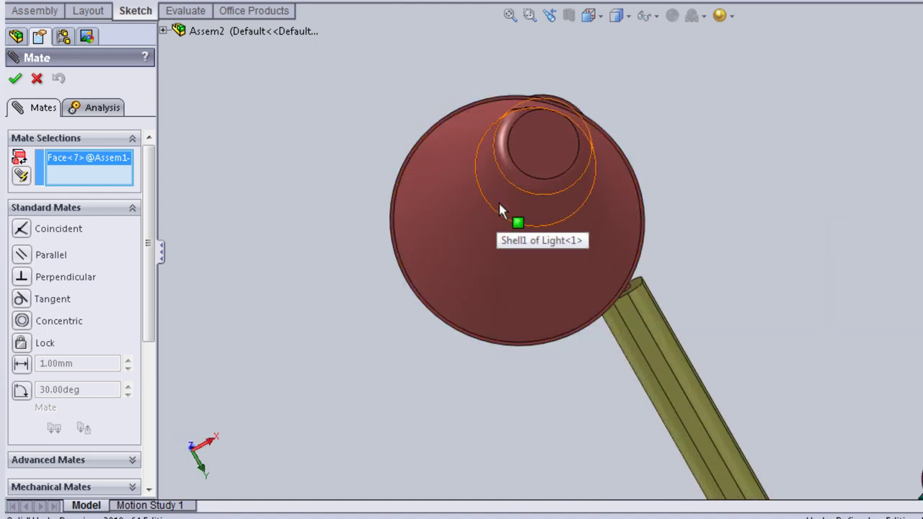
pyautogui.click(510, 190)
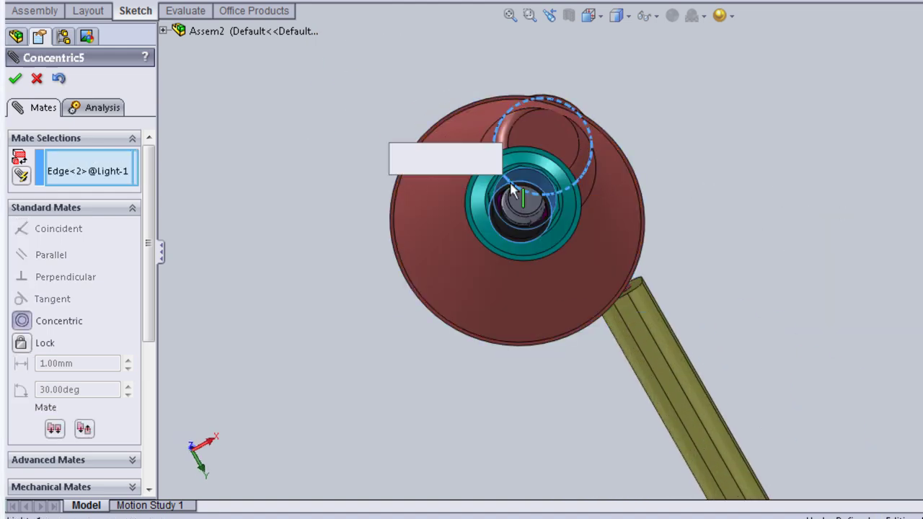
pyautogui.click(489, 161)
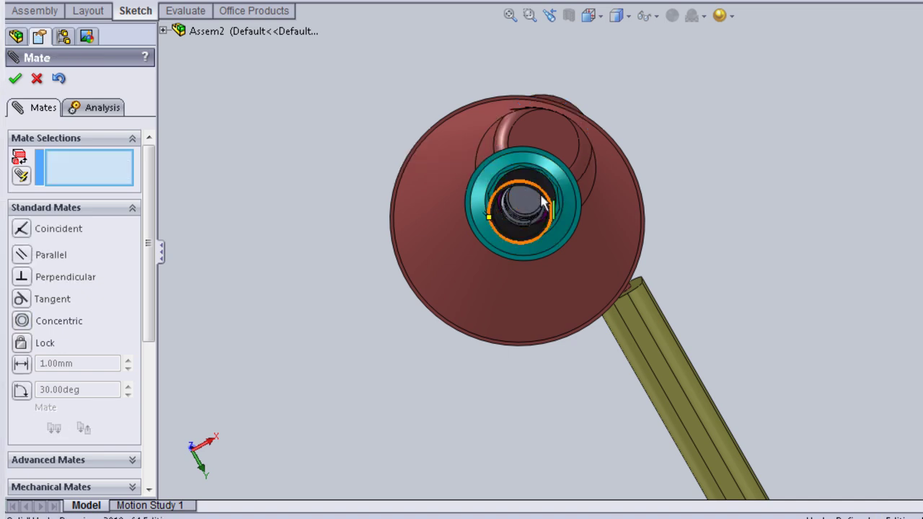
# Select the shade's inner circular face and the arm face for a tangent mate.
pyautogui.moveTo(559, 168); pyautogui.dragTo(394, 240, button='middle')
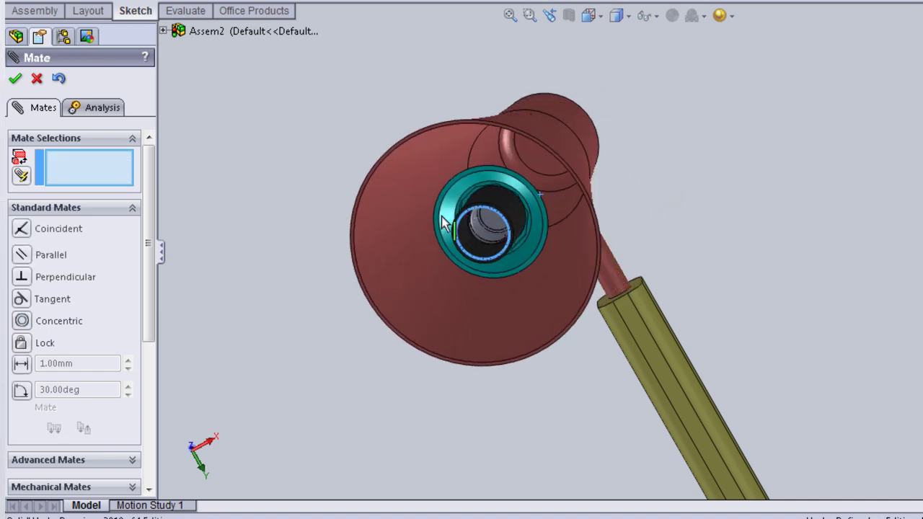
pyautogui.moveTo(469, 220); pyautogui.dragTo(406, 243, button='middle')
pyautogui.moveTo(406, 243); pyautogui.dragTo(305, 260)
pyautogui.moveTo(305, 260)
pyautogui.mouseDown(button='middle')
pyautogui.moveTo(591, 141)
pyautogui.moveTo(596, 204)
pyautogui.mouseUp(button='middle')
pyautogui.moveTo(569, 145); pyautogui.dragTo(563, 167, button='middle')
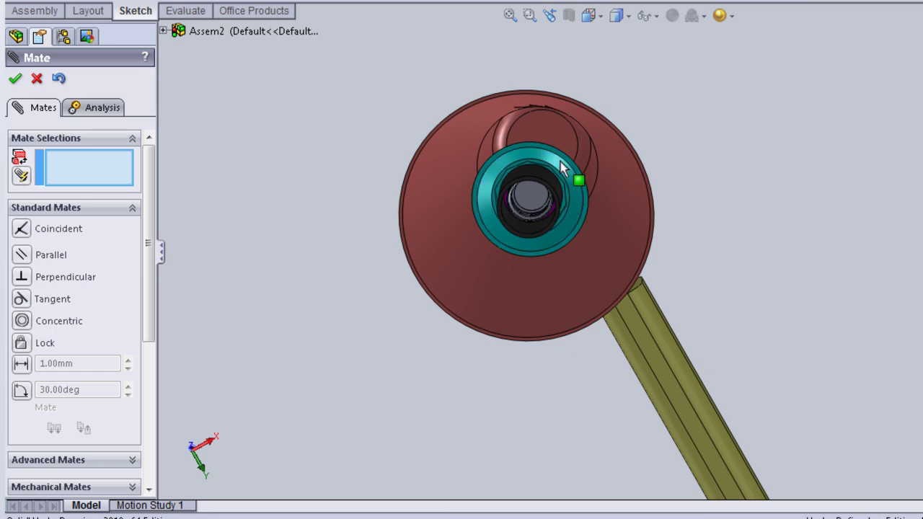
pyautogui.click(526, 130)
pyautogui.moveTo(454, 243)
pyautogui.mouseDown(button='middle')
pyautogui.moveTo(407, 275)
pyautogui.moveTo(344, 284)
pyautogui.moveTo(395, 265)
pyautogui.mouseUp(button='middle')
pyautogui.moveTo(395, 265)
pyautogui.mouseDown()
pyautogui.moveTo(210, 339)
pyautogui.moveTo(309, 333)
pyautogui.mouseUp()
pyautogui.click(301, 332)
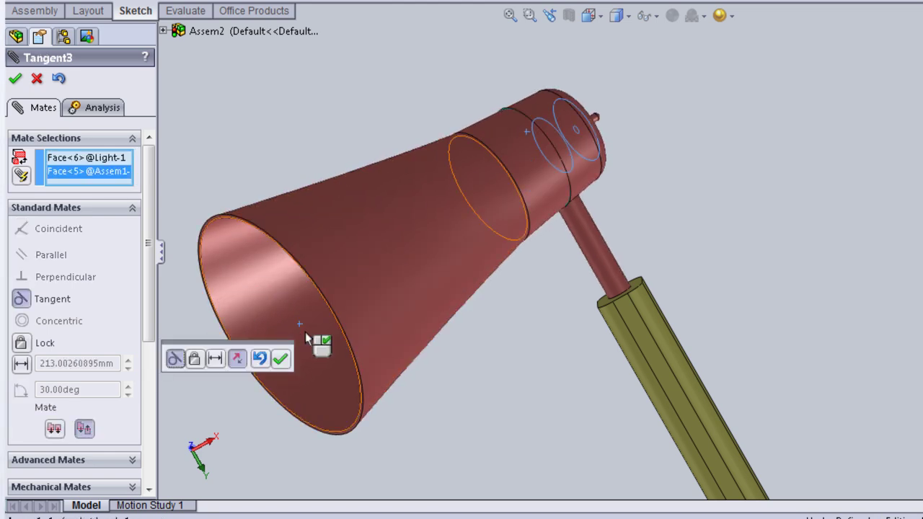
# Accept the tangent mate, then seat the bulb flush on the socket face with a coincident mate.
pyautogui.click(15, 78)
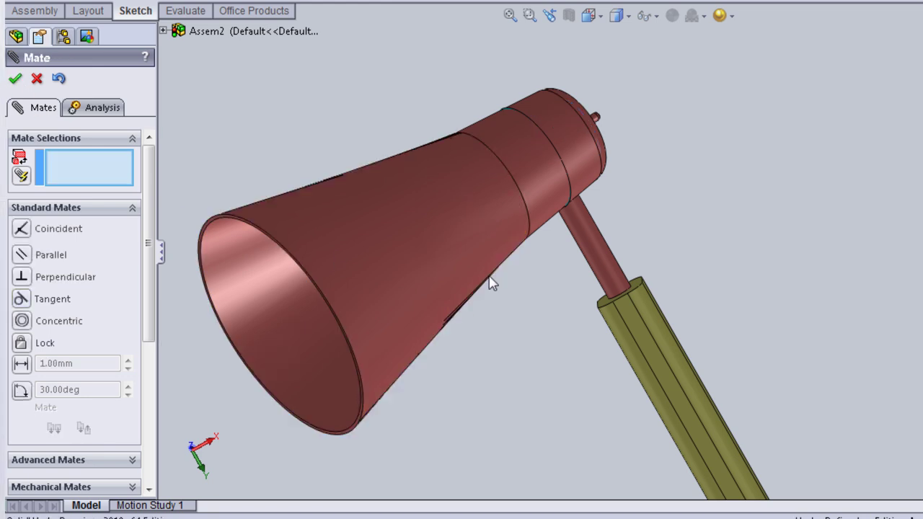
pyautogui.moveTo(447, 287); pyautogui.dragTo(446, 320)
pyautogui.moveTo(474, 392)
pyautogui.mouseDown(button='middle')
pyautogui.moveTo(560, 279)
pyautogui.moveTo(469, 313)
pyautogui.moveTo(464, 340)
pyautogui.moveTo(548, 369)
pyautogui.moveTo(570, 354)
pyautogui.mouseUp(button='middle')
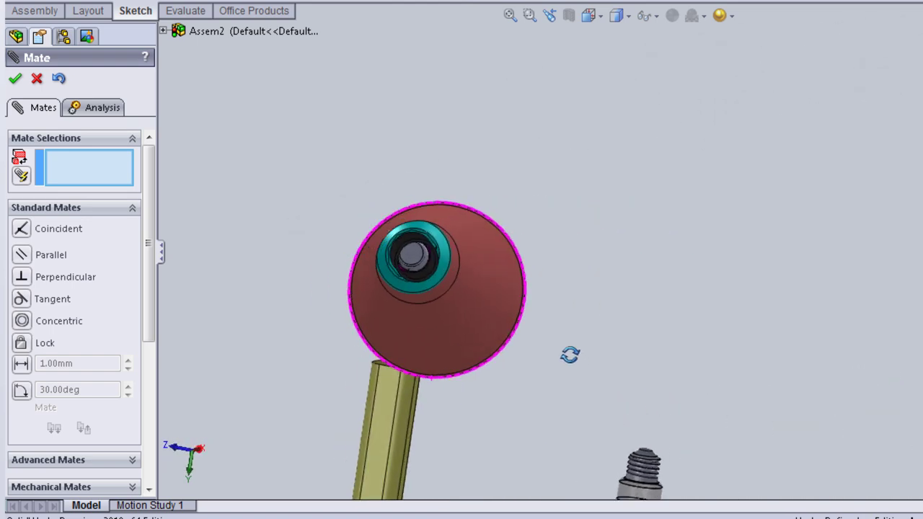
pyautogui.scroll(-3, 456, 255)
pyautogui.scroll(-3, 447, 269)
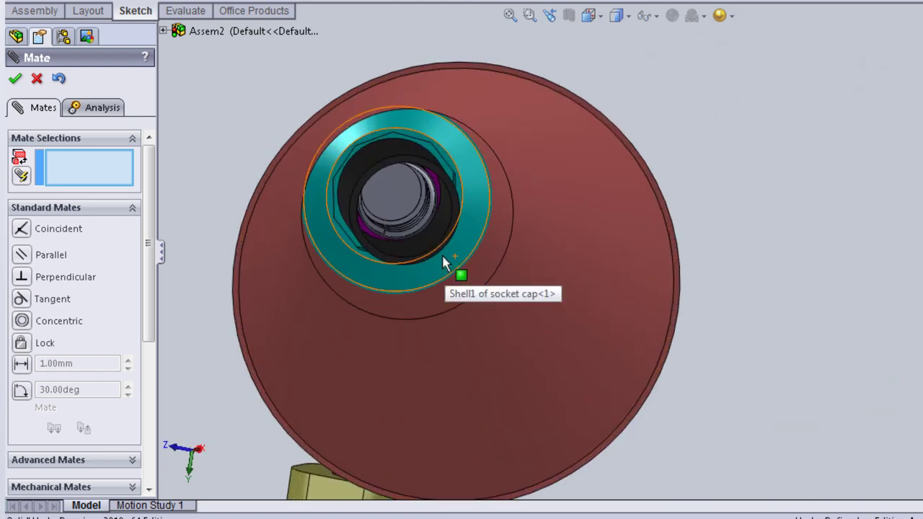
pyautogui.scroll(3, 445, 264)
pyautogui.scroll(-1, 452, 271)
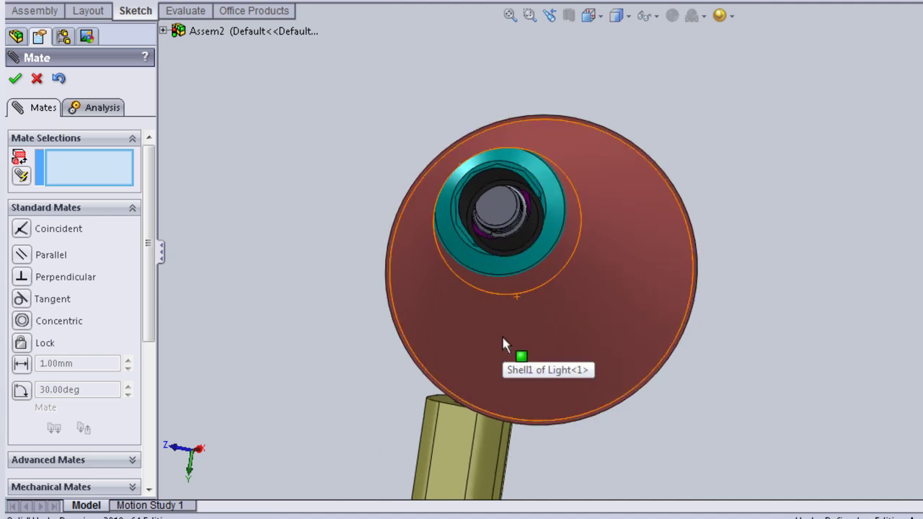
pyautogui.scroll(2, 503, 343)
pyautogui.scroll(-2, 840, 476)
pyautogui.scroll(-2, 806, 439)
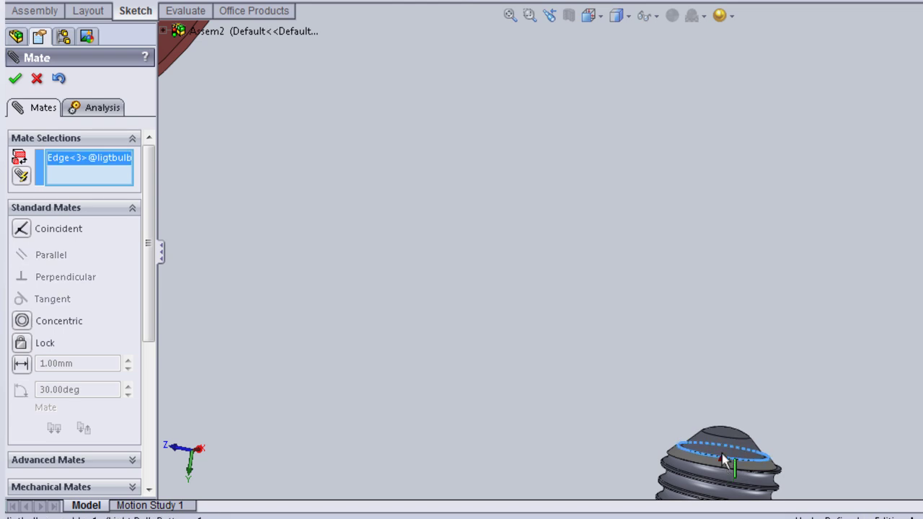
pyautogui.scroll(2, 600, 349)
pyautogui.scroll(2, 387, 180)
pyautogui.scroll(2, 342, 132)
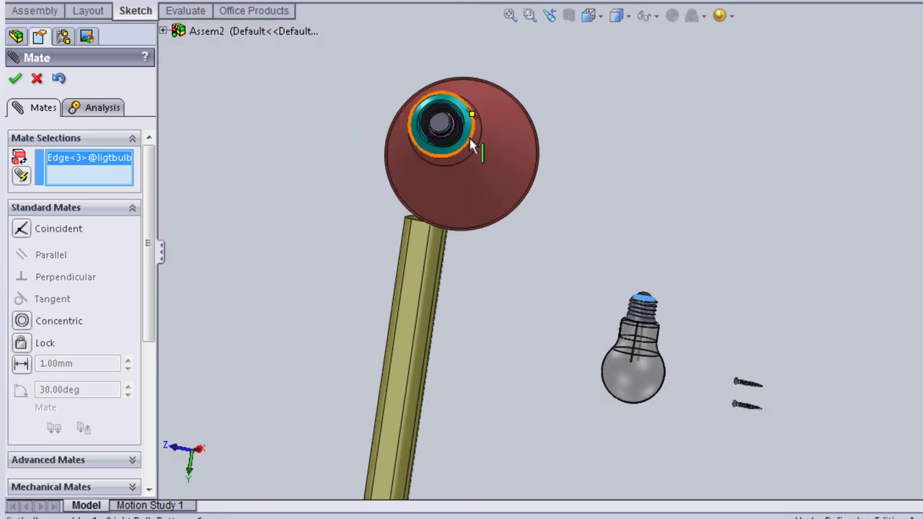
pyautogui.click(443, 127)
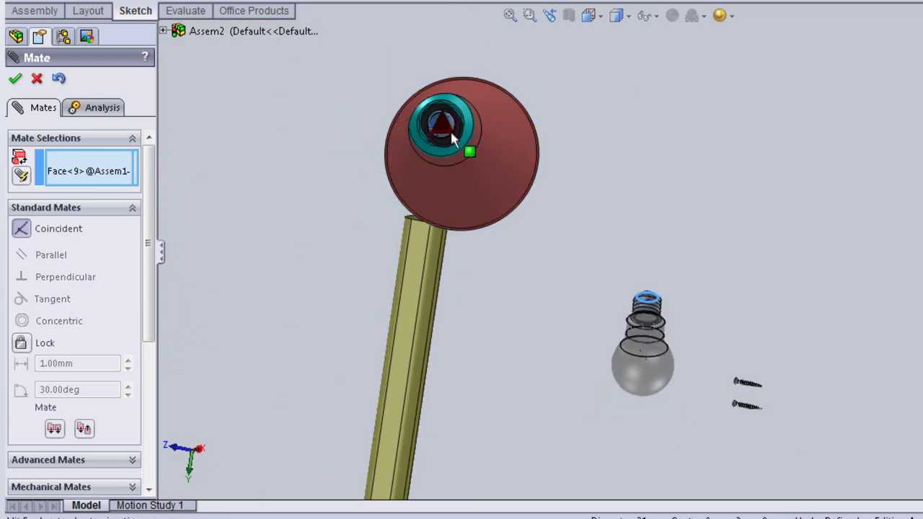
pyautogui.moveTo(669, 220)
pyautogui.mouseDown(button='middle')
pyautogui.moveTo(566, 209)
pyautogui.moveTo(418, 216)
pyautogui.mouseUp(button='middle')
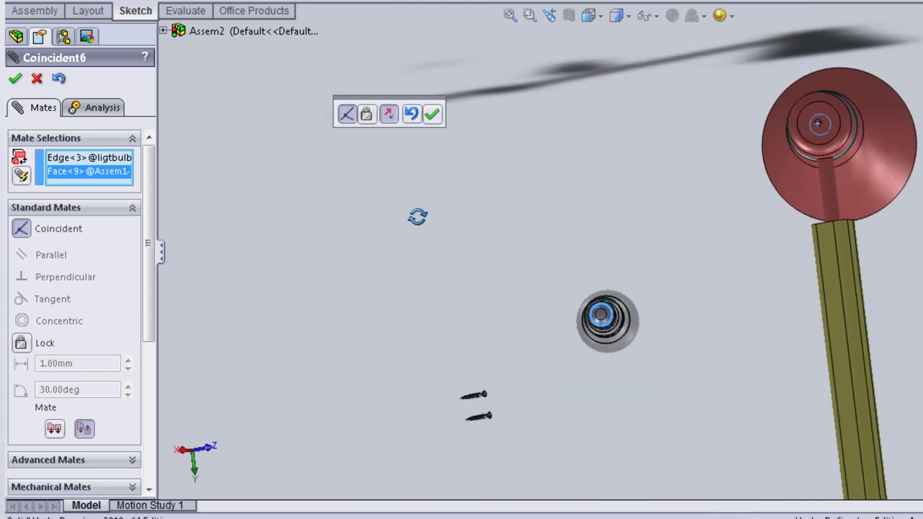
pyautogui.click(432, 114)
# Center the bulb's threaded end on the socket edge with a concentric mate.
pyautogui.moveTo(589, 274)
pyautogui.mouseDown(button='middle')
pyautogui.moveTo(563, 295)
pyautogui.moveTo(795, 262)
pyautogui.moveTo(704, 276)
pyautogui.mouseUp(button='middle')
pyautogui.moveTo(639, 288)
pyautogui.mouseDown(button='middle')
pyautogui.moveTo(519, 280)
pyautogui.moveTo(625, 336)
pyautogui.mouseUp(button='middle')
pyautogui.scroll(-5, 642, 298)
pyautogui.scroll(-3, 646, 253)
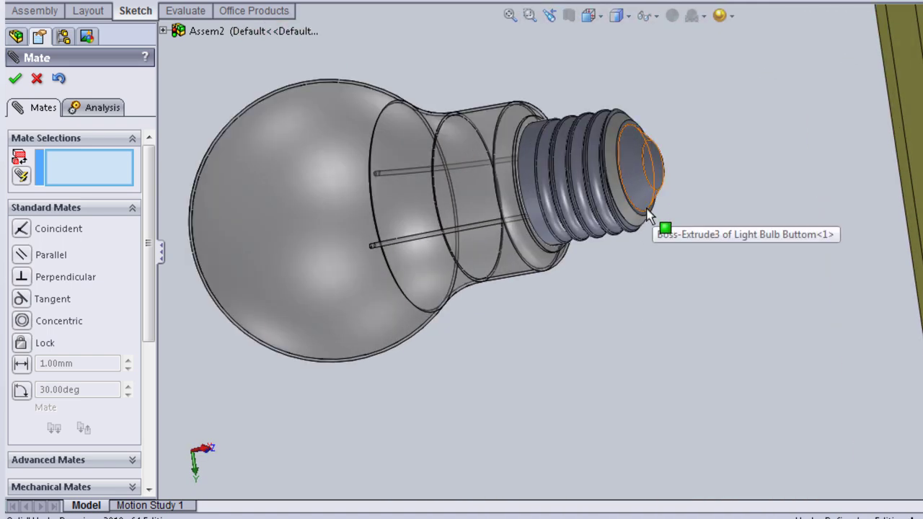
pyautogui.click(644, 214)
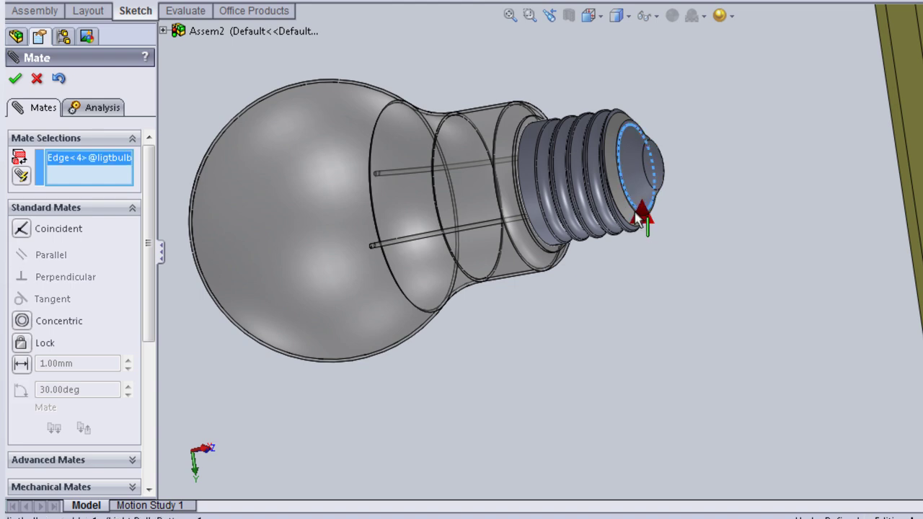
pyautogui.scroll(3, 650, 210)
pyautogui.scroll(2, 635, 195)
pyautogui.moveTo(423, 113)
pyautogui.mouseDown(button='middle')
pyautogui.moveTo(483, 133)
pyautogui.moveTo(412, 192)
pyautogui.moveTo(464, 202)
pyautogui.mouseUp(button='middle')
pyautogui.scroll(5, 469, 137)
pyautogui.scroll(3, 460, 137)
pyautogui.scroll(-2, 463, 202)
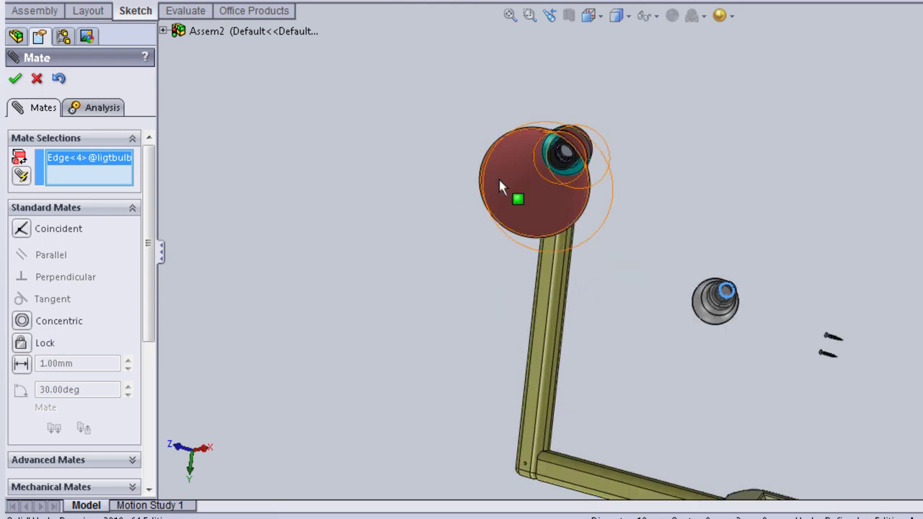
pyautogui.scroll(-3, 505, 195)
pyautogui.click(619, 199)
pyautogui.click(726, 169)
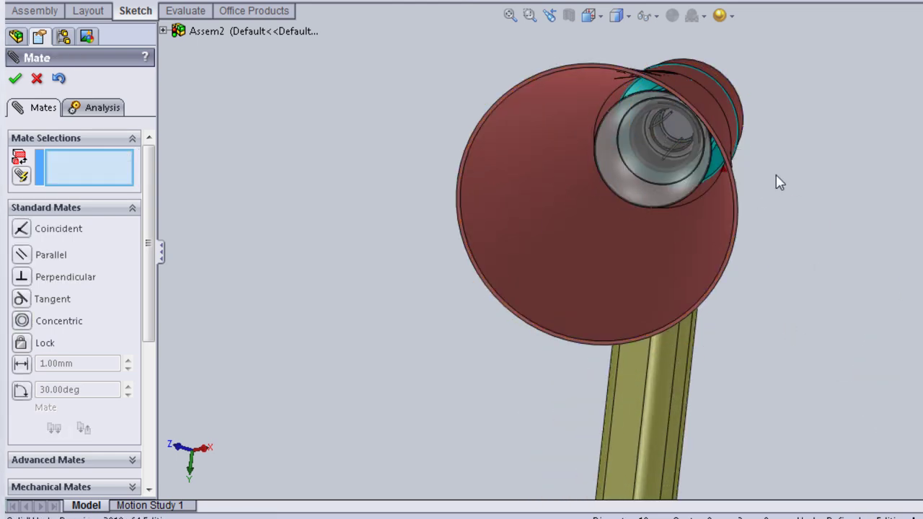
# Bring the two loose screws into view and drag the lower screw off to the right.
pyautogui.moveTo(776, 171)
pyautogui.mouseDown(button='middle')
pyautogui.moveTo(750, 171)
pyautogui.moveTo(818, 171)
pyautogui.moveTo(713, 183)
pyautogui.mouseUp(button='middle')
pyautogui.scroll(5, 774, 260)
pyautogui.moveTo(775, 260); pyautogui.dragTo(695, 310, button='middle')
pyautogui.scroll(-3, 742, 425)
pyautogui.scroll(-2, 695, 373)
pyautogui.moveTo(695, 373)
pyautogui.mouseDown(button='middle')
pyautogui.moveTo(633, 344)
pyautogui.moveTo(524, 330)
pyautogui.moveTo(613, 385)
pyautogui.mouseUp(button='middle')
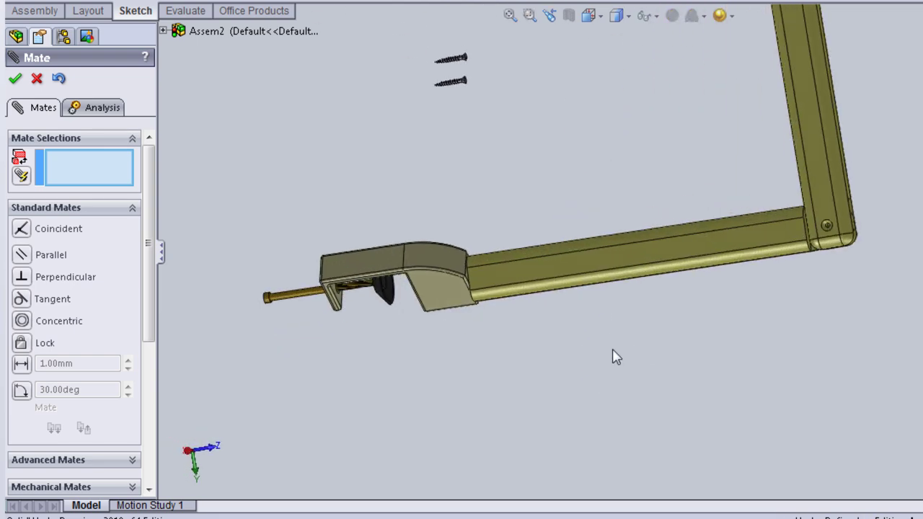
pyautogui.scroll(2, 657, 138)
pyautogui.moveTo(657, 138)
pyautogui.mouseDown(button='middle')
pyautogui.moveTo(691, 145)
pyautogui.moveTo(685, 169)
pyautogui.moveTo(643, 123)
pyautogui.moveTo(637, 130)
pyautogui.mouseUp(button='middle')
pyautogui.scroll(-2, 584, 164)
pyautogui.scroll(-2, 438, 267)
pyautogui.scroll(-2, 437, 195)
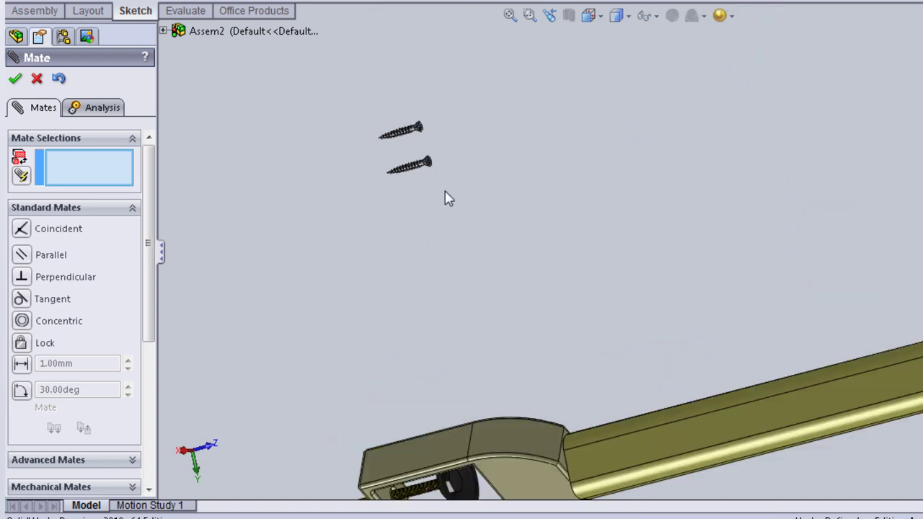
pyautogui.scroll(-2, 431, 195)
pyautogui.keyDown('ctrl'); pyautogui.moveTo(431, 196); pyautogui.dragTo(471, 200, button='middle'); pyautogui.keyUp('ctrl')
pyautogui.scroll(-2, 579, 189)
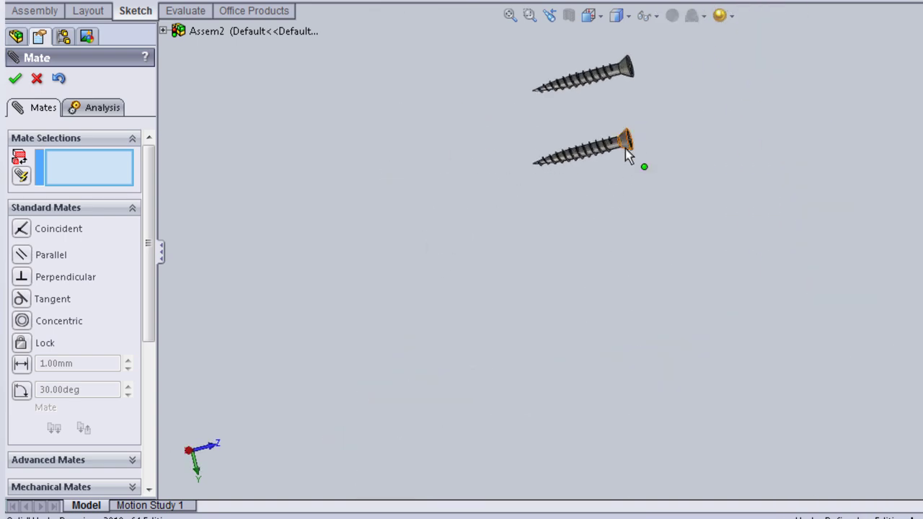
pyautogui.moveTo(625, 149); pyautogui.dragTo(887, 246)
# Select the screw near the arm hinge and zoom the view in toward the hinge hole.
pyautogui.scroll(3, 884, 288)
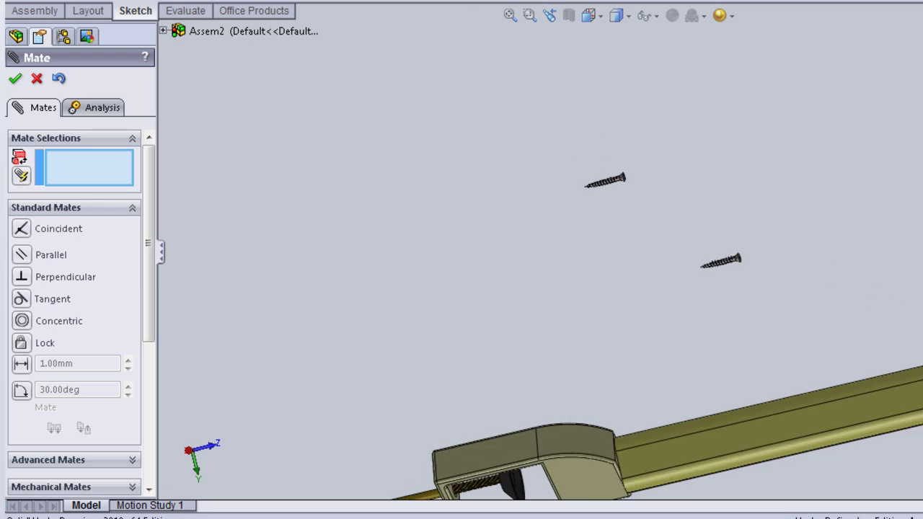
pyautogui.moveTo(895, 294); pyautogui.dragTo(712, 249, button='middle')
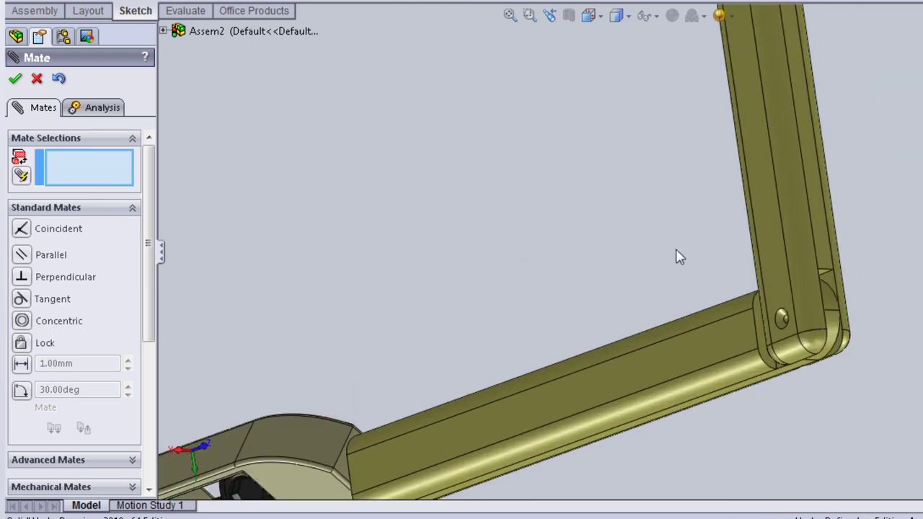
pyautogui.scroll(2, 404, 236)
pyautogui.click(127, 177)
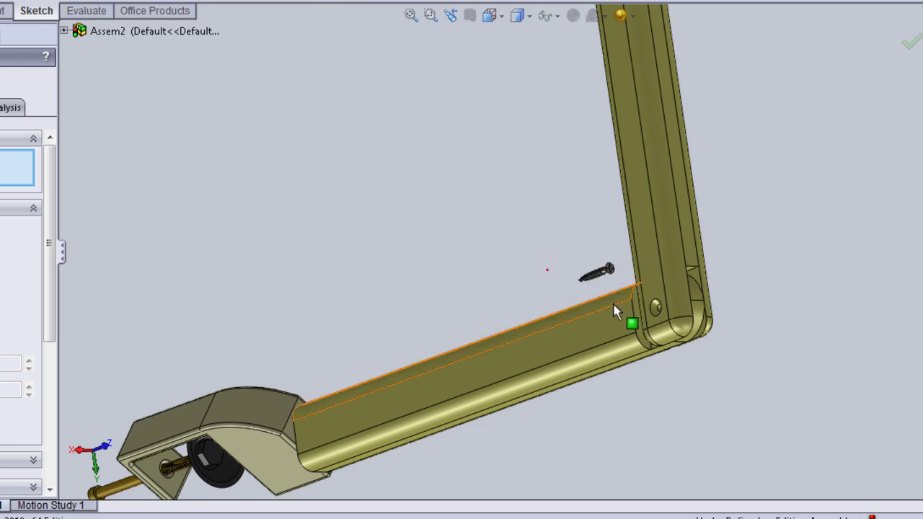
pyautogui.scroll(-2, 570, 284)
pyautogui.scroll(-2, 574, 274)
pyautogui.scroll(-2, 548, 241)
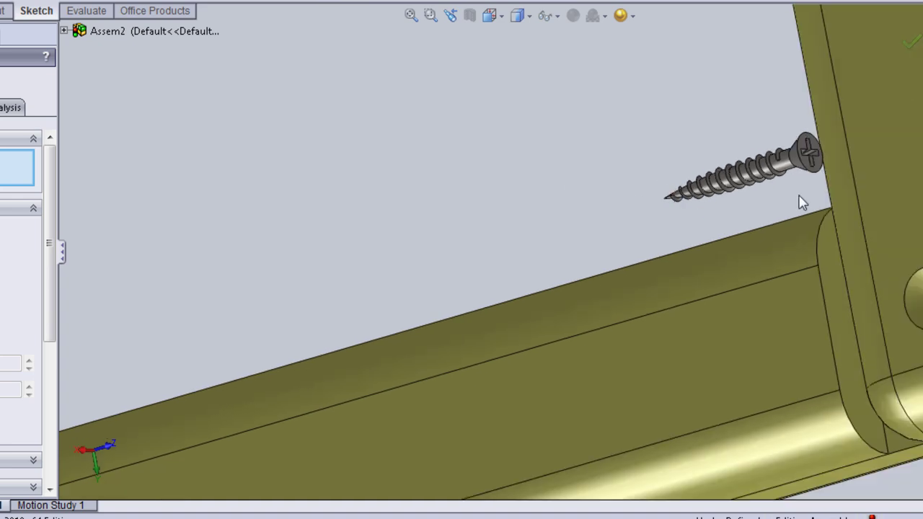
pyautogui.moveTo(545, 184); pyautogui.dragTo(798, 200, button='middle')
pyautogui.scroll(-2, 705, 202)
pyautogui.scroll(-3, 705, 202)
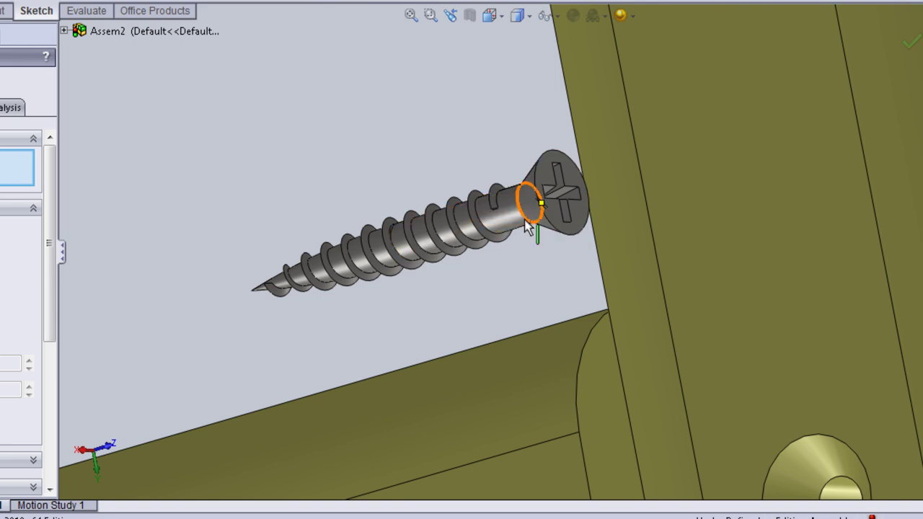
# Mate the screw concentric with the arm's hole, flipping alignment so its head faces outward.
pyautogui.scroll(1, 526, 225)
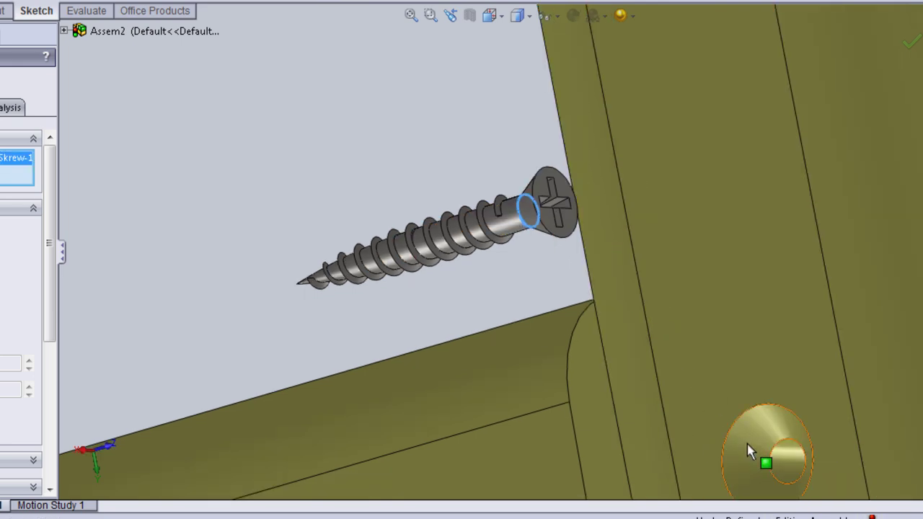
pyautogui.click(771, 461)
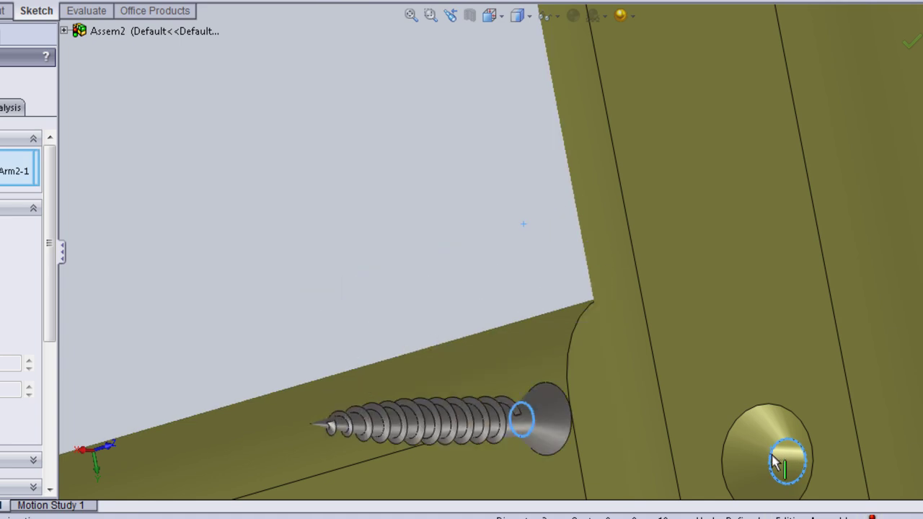
pyautogui.click(839, 479)
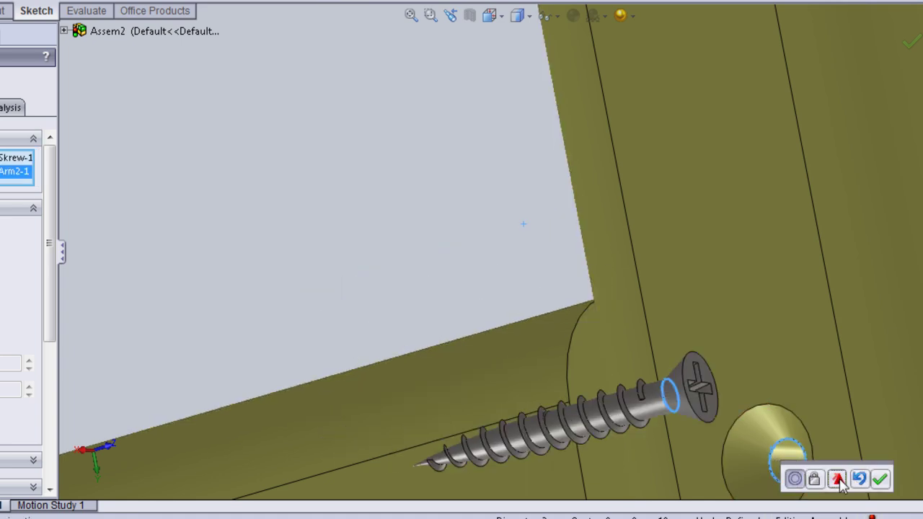
pyautogui.click(881, 479)
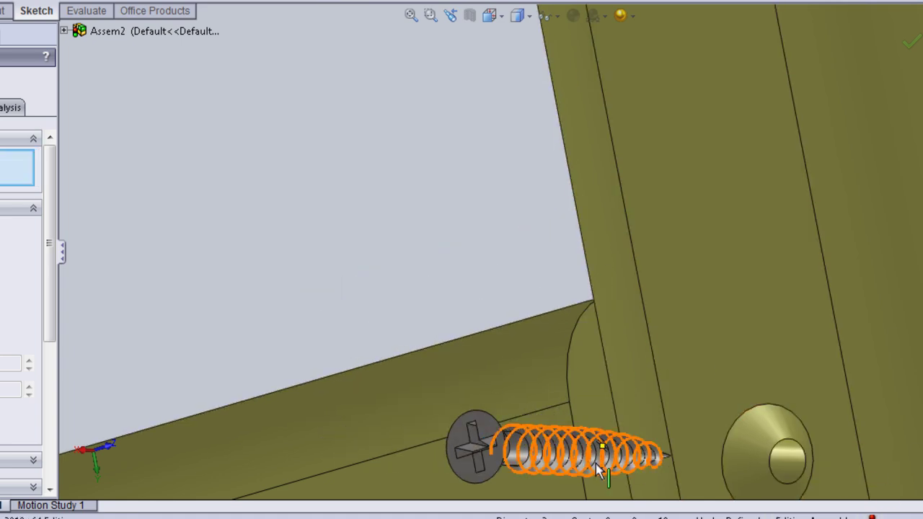
# Mate the screw-head edge concentric with the countersunk hole edge and slide the screw in flush.
pyautogui.scroll(1, 564, 453)
pyautogui.moveTo(370, 281); pyautogui.dragTo(315, 248, button='middle')
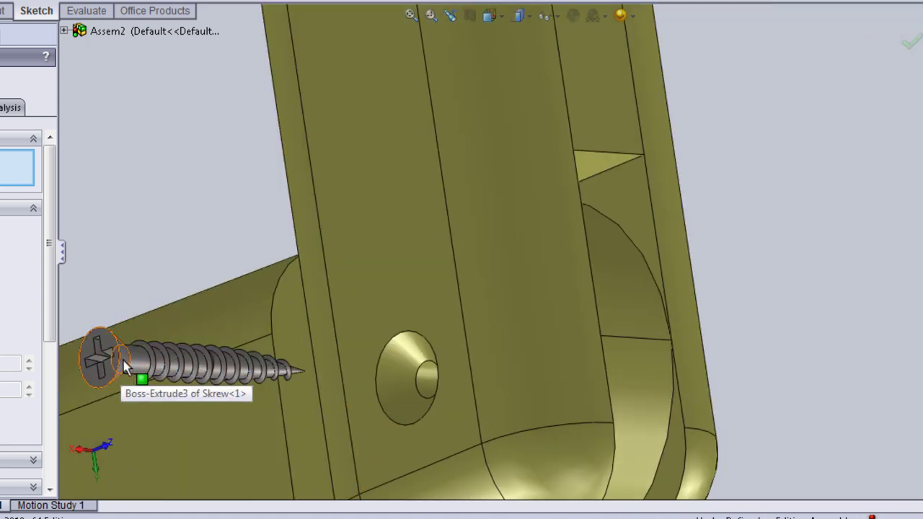
pyautogui.click(126, 368)
pyautogui.click(386, 388)
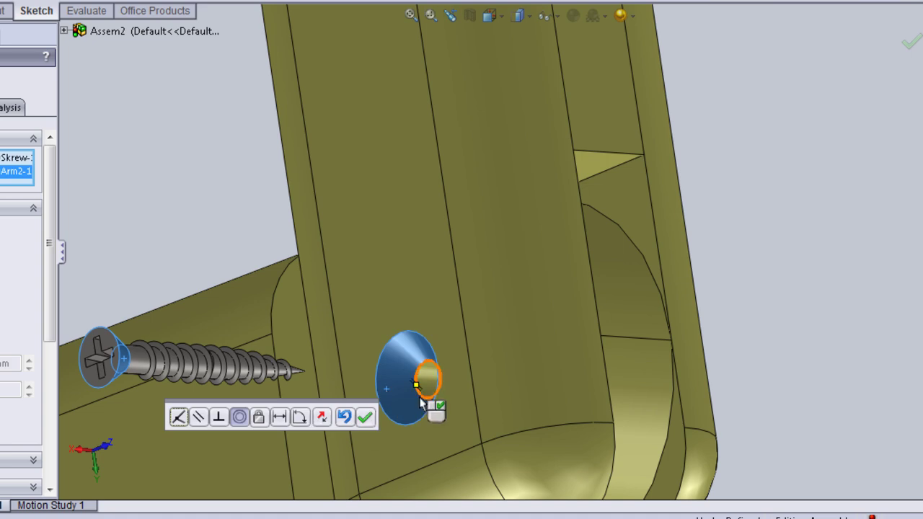
pyautogui.click(365, 417)
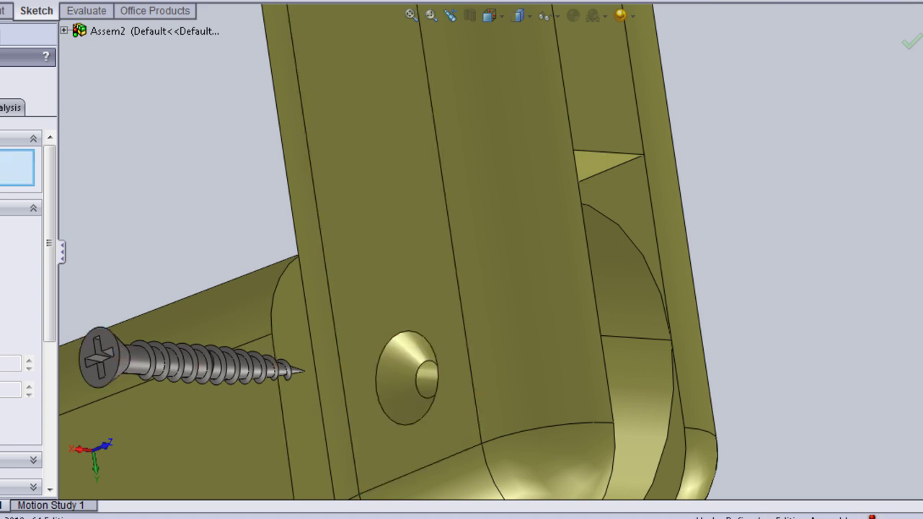
pyautogui.moveTo(139, 364)
pyautogui.mouseDown()
pyautogui.moveTo(460, 392)
pyautogui.moveTo(469, 401)
pyautogui.mouseUp()
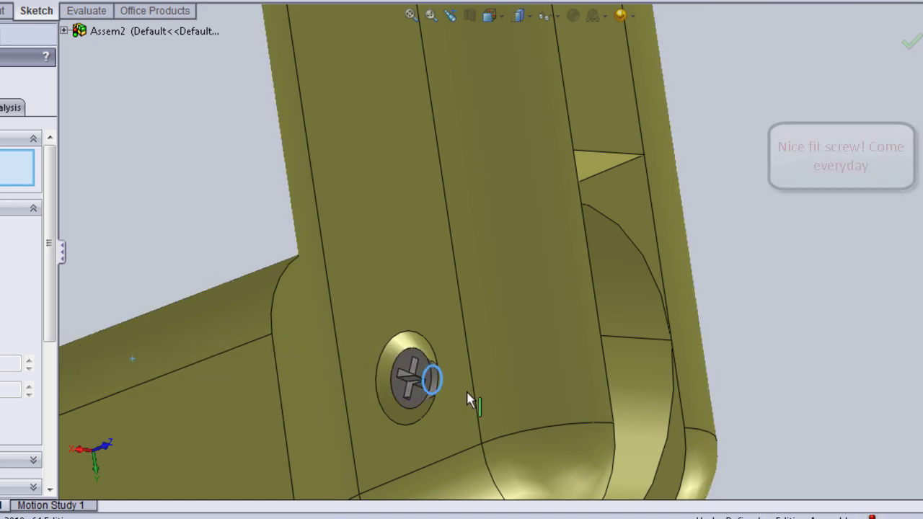
pyautogui.scroll(-3, 267, 300)
pyautogui.moveTo(258, 293)
pyautogui.mouseDown(button='middle')
pyautogui.moveTo(616, 325)
pyautogui.moveTo(563, 293)
pyautogui.moveTo(546, 371)
pyautogui.moveTo(507, 388)
pyautogui.moveTo(548, 315)
pyautogui.moveTo(587, 282)
pyautogui.moveTo(512, 287)
pyautogui.mouseUp(button='middle')
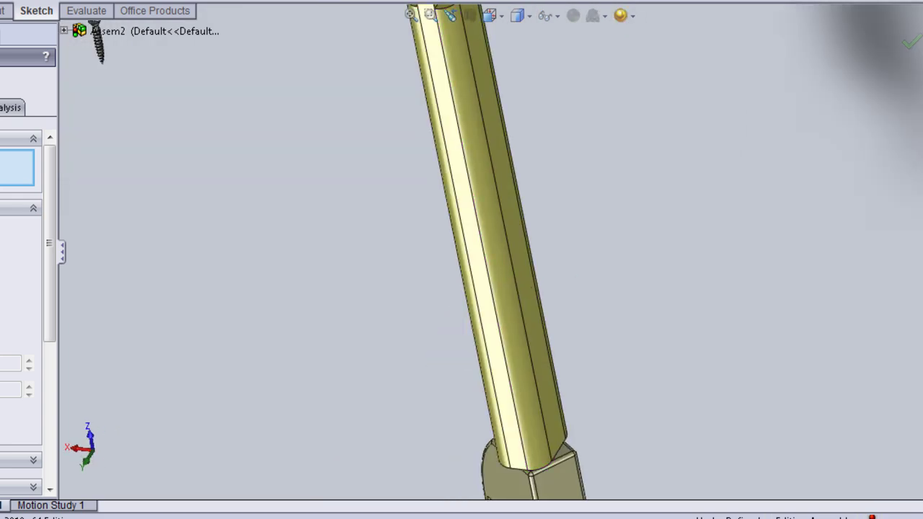
# Delete the stray Skrew<2> component, answering Yes to the delete confirmation.
pyautogui.scroll(-2, 161, 169)
pyautogui.scroll(-2, 270, 202)
pyautogui.scroll(-3, 324, 260)
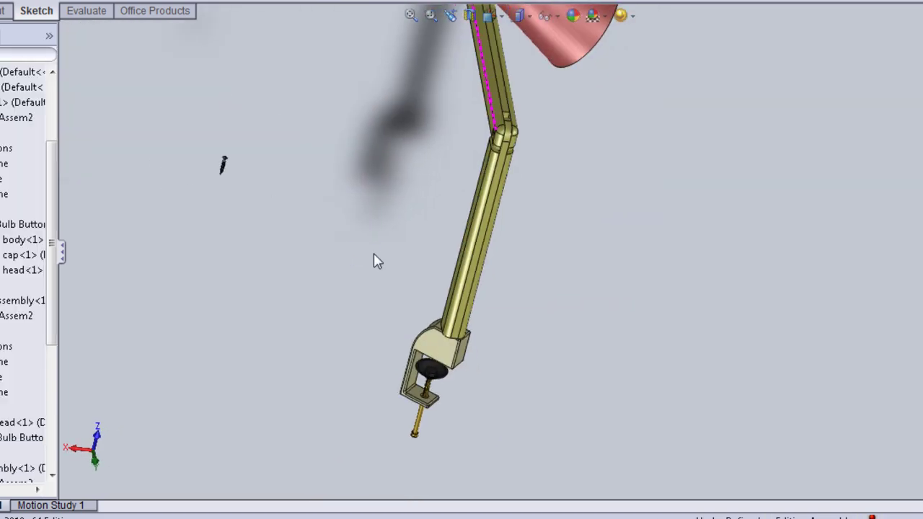
pyautogui.click(224, 164)
pyautogui.press('Delete')
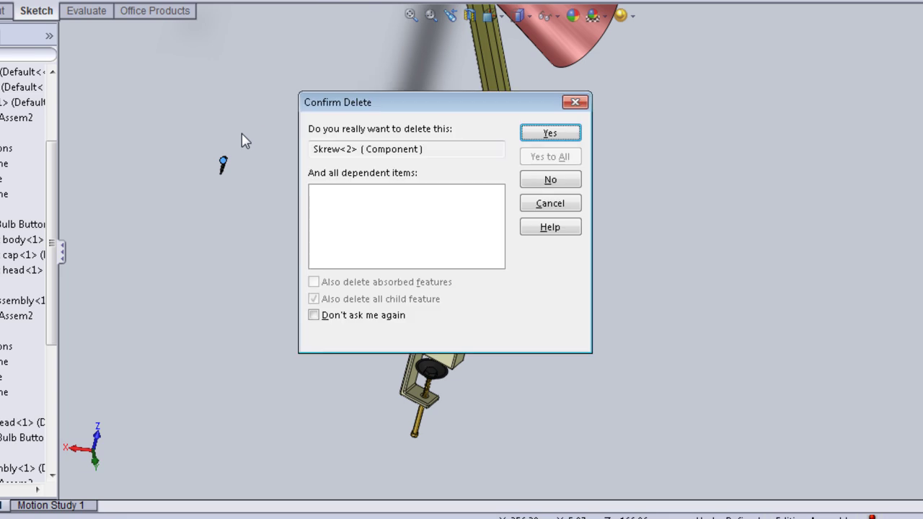
pyautogui.click(550, 132)
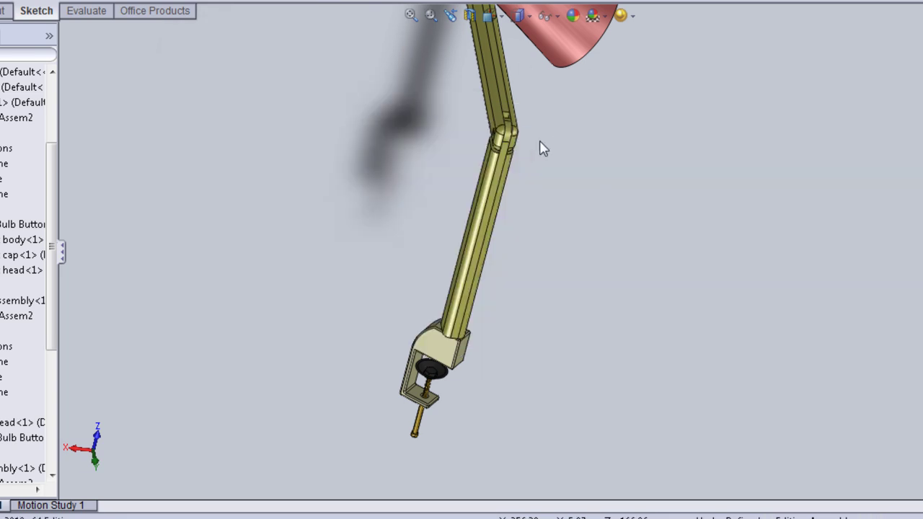
# Swing the lamp head about its joint so it points downward.
pyautogui.moveTo(424, 351); pyautogui.dragTo(605, 391, button='middle')
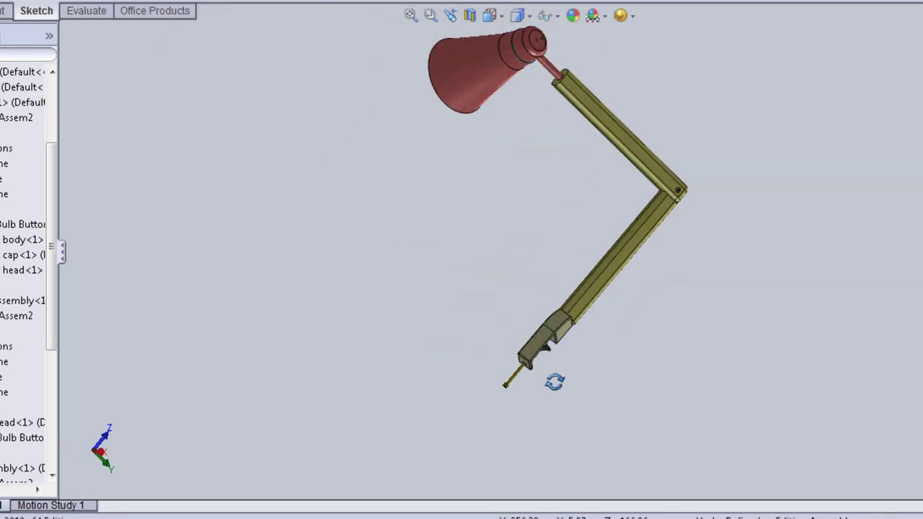
pyautogui.moveTo(398, 146)
pyautogui.mouseDown(button='middle')
pyautogui.moveTo(243, 210)
pyautogui.moveTo(317, 204)
pyautogui.mouseUp(button='middle')
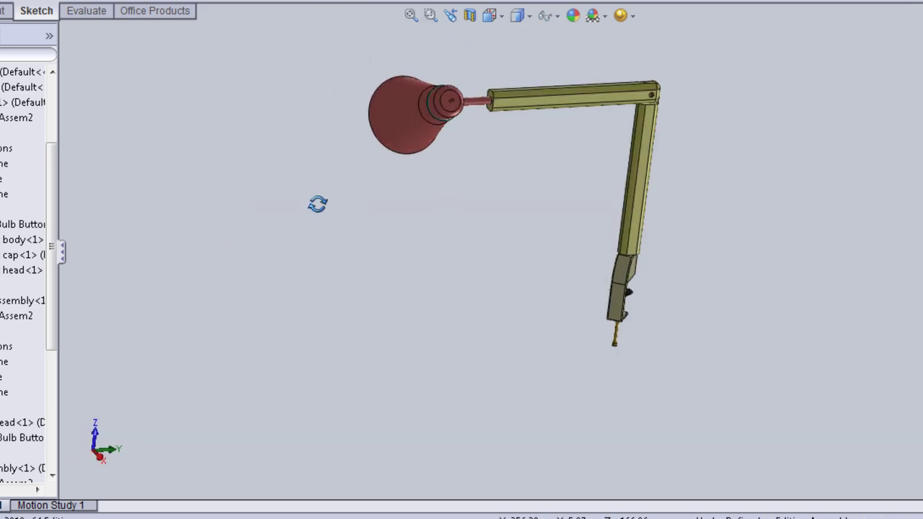
pyautogui.moveTo(402, 157); pyautogui.dragTo(474, 109)
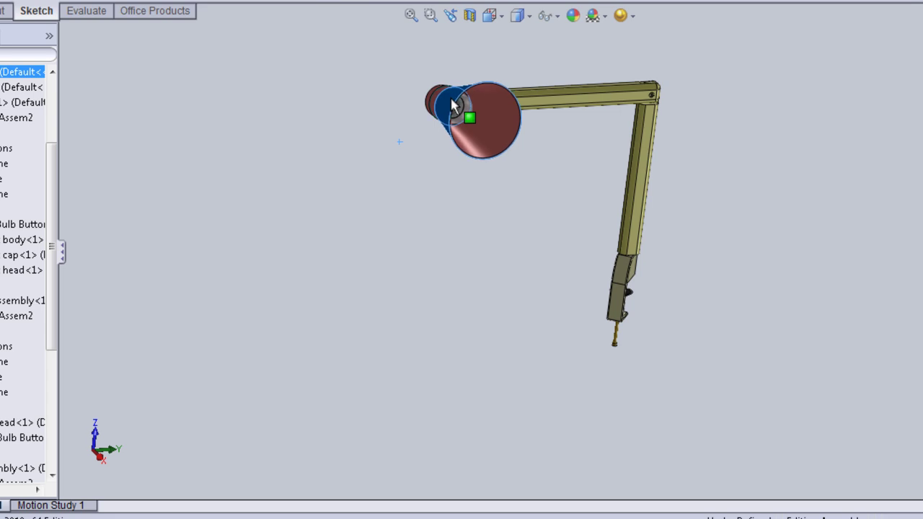
pyautogui.moveTo(544, 155); pyautogui.dragTo(520, 150, button='middle')
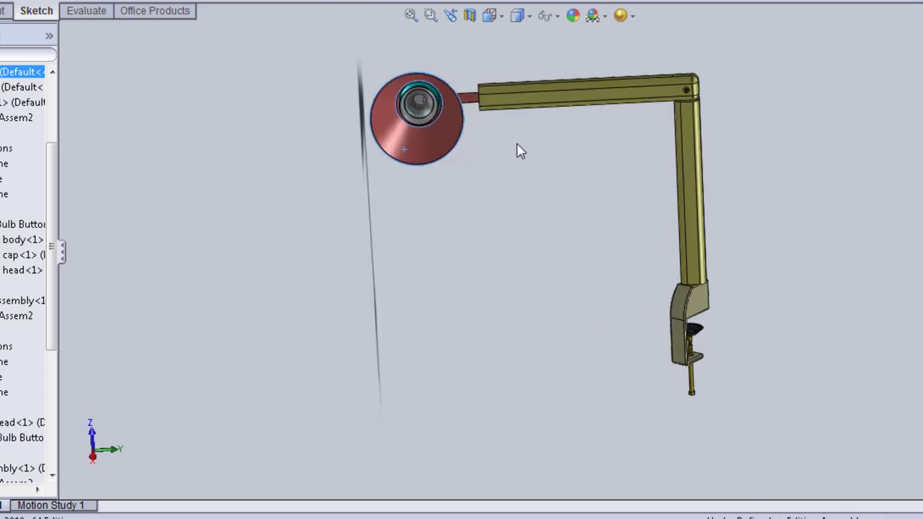
pyautogui.moveTo(422, 162)
pyautogui.mouseDown()
pyautogui.moveTo(437, 177)
pyautogui.moveTo(434, 163)
pyautogui.moveTo(451, 193)
pyautogui.mouseUp()
pyautogui.moveTo(521, 210); pyautogui.dragTo(538, 37, button='middle')
pyautogui.scroll(-2, 478, 243)
pyautogui.scroll(-3, 433, 282)
pyautogui.scroll(-2, 439, 246)
# Orbit beneath the lamp to inspect the bottom face of the shade cone.
pyautogui.moveTo(439, 246)
pyautogui.mouseDown(button='middle')
pyautogui.moveTo(453, 113)
pyautogui.moveTo(433, 94)
pyautogui.moveTo(443, 98)
pyautogui.moveTo(433, 144)
pyautogui.moveTo(433, 270)
pyautogui.moveTo(443, 277)
pyautogui.mouseUp(button='middle')
pyautogui.click(442, 234)
pyautogui.moveTo(442, 235)
pyautogui.mouseDown(button='middle')
pyautogui.moveTo(451, 182)
pyautogui.moveTo(451, 2)
pyautogui.moveTo(433, 210)
pyautogui.mouseUp(button='middle')
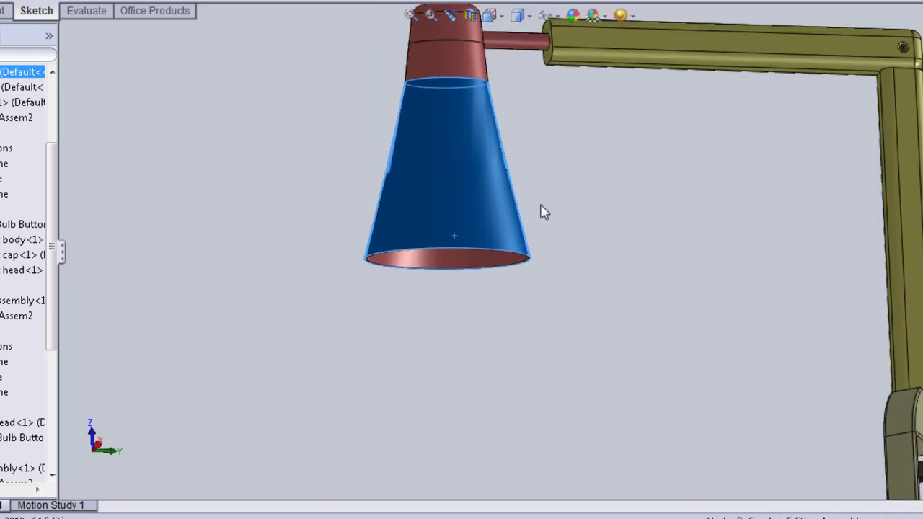
pyautogui.click(545, 213)
pyautogui.moveTo(652, 231)
pyautogui.mouseDown(button='middle')
pyautogui.moveTo(610, 248)
pyautogui.moveTo(586, 284)
pyautogui.moveTo(610, 315)
pyautogui.moveTo(641, 332)
pyautogui.moveTo(664, 318)
pyautogui.mouseUp(button='middle')
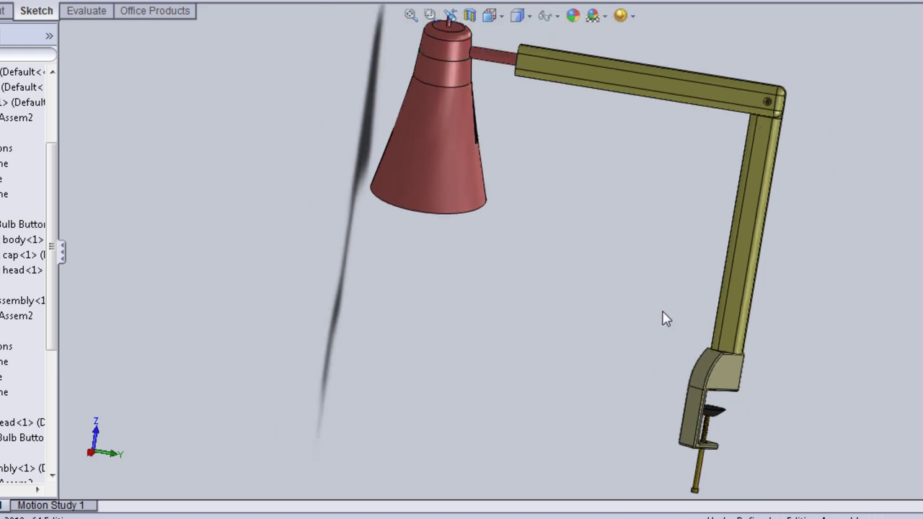
pyautogui.moveTo(771, 247)
pyautogui.mouseDown(button='middle')
pyautogui.moveTo(793, 219)
pyautogui.moveTo(362, 192)
pyautogui.moveTo(342, 227)
pyautogui.moveTo(282, 245)
pyautogui.moveTo(368, 258)
pyautogui.moveTo(553, 363)
pyautogui.mouseUp(button='middle')
pyautogui.scroll(-2, 469, 179)
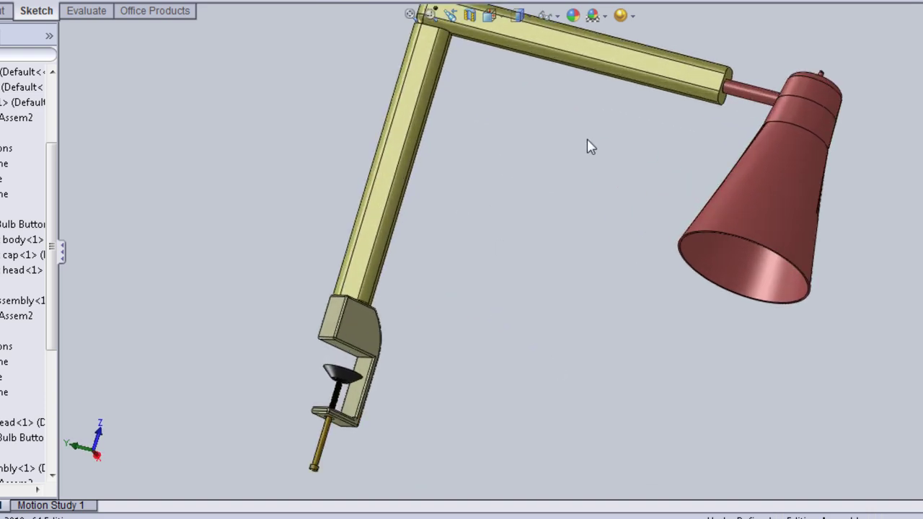
pyautogui.scroll(2, 590, 146)
# Test the hinges: the fixed upper arm stays put while the shade and clamp swing.
pyautogui.moveTo(644, 128); pyautogui.dragTo(658, 94)
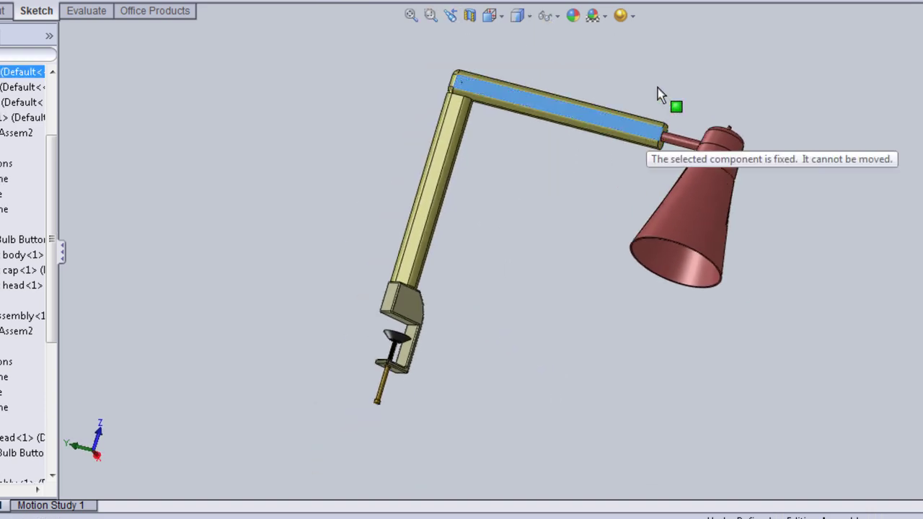
pyautogui.moveTo(698, 181)
pyautogui.mouseDown()
pyautogui.moveTo(699, 213)
pyautogui.moveTo(710, 209)
pyautogui.mouseUp()
pyautogui.moveTo(410, 319); pyautogui.dragTo(386, 319)
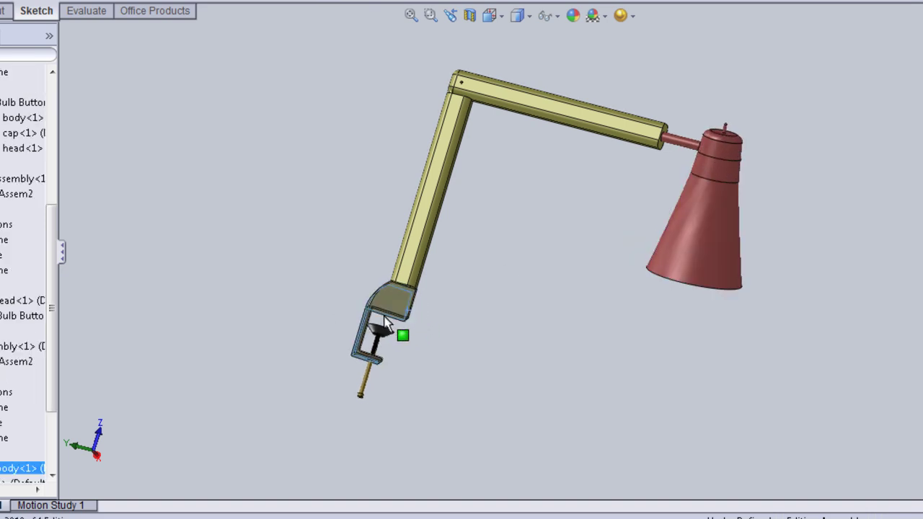
pyautogui.moveTo(531, 236)
pyautogui.mouseDown(button='middle')
pyautogui.moveTo(346, 140)
pyautogui.moveTo(355, 150)
pyautogui.mouseUp(button='middle')
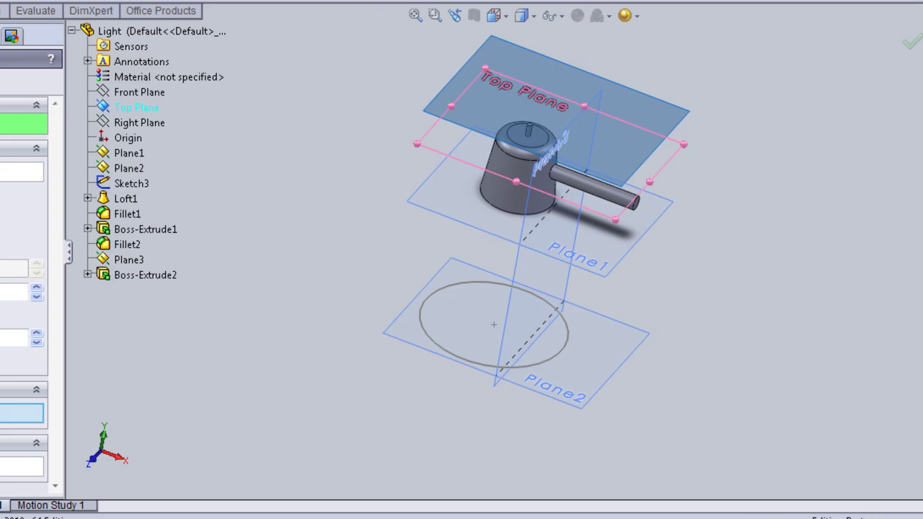
# Lower the Light part's offset plane four spinner steps to shorten the shade loft.
pyautogui.moveTo(238, 260); pyautogui.dragTo(271, 170, button='middle')
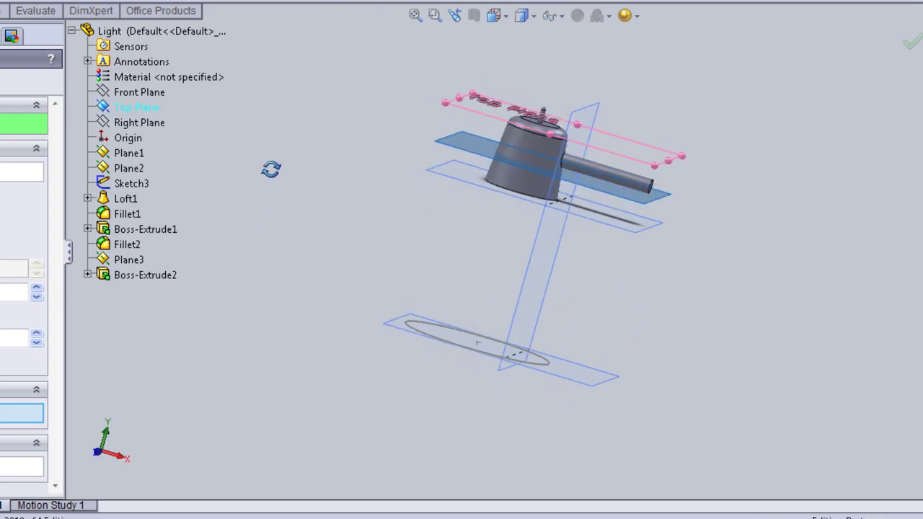
pyautogui.click(37, 290)
pyautogui.click(36, 290)
pyautogui.click(36, 290)
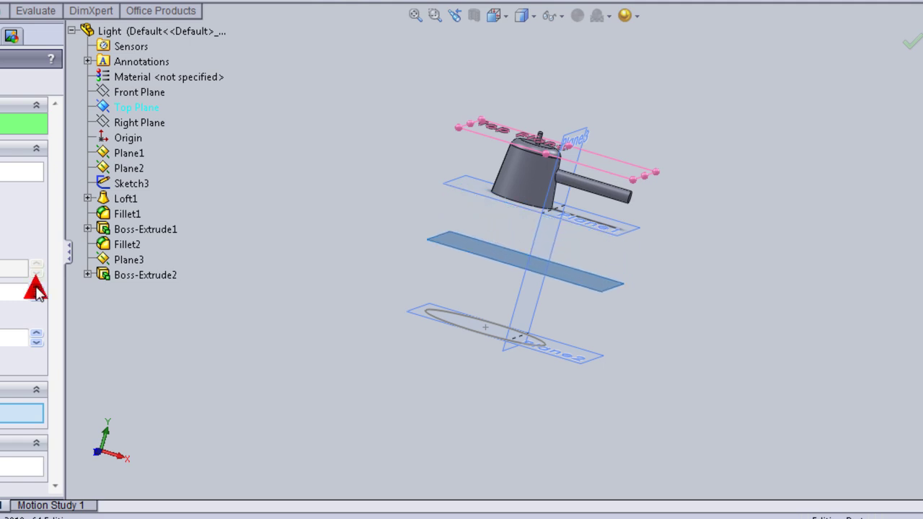
pyautogui.click(36, 290)
pyautogui.moveTo(175, 274); pyautogui.dragTo(211, 314, button='middle')
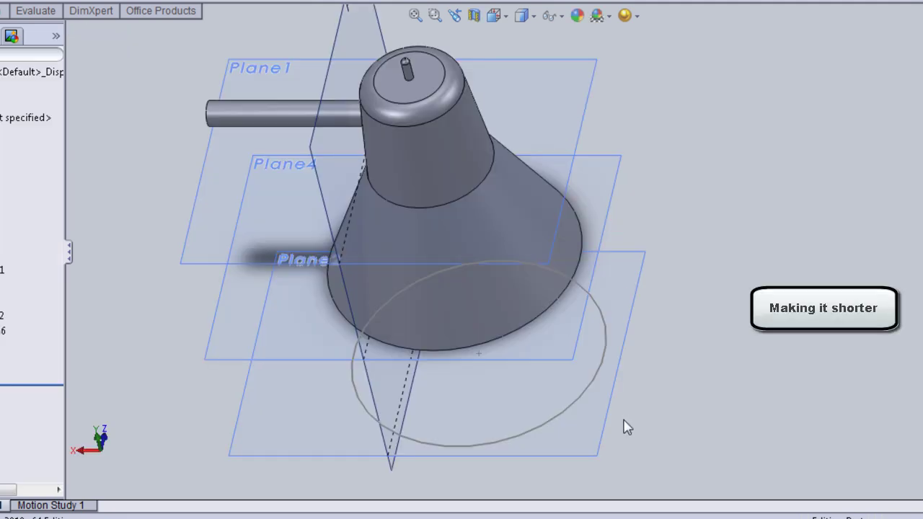
pyautogui.scroll(3, 598, 382)
pyautogui.moveTo(425, 257); pyautogui.dragTo(305, 223, button='middle')
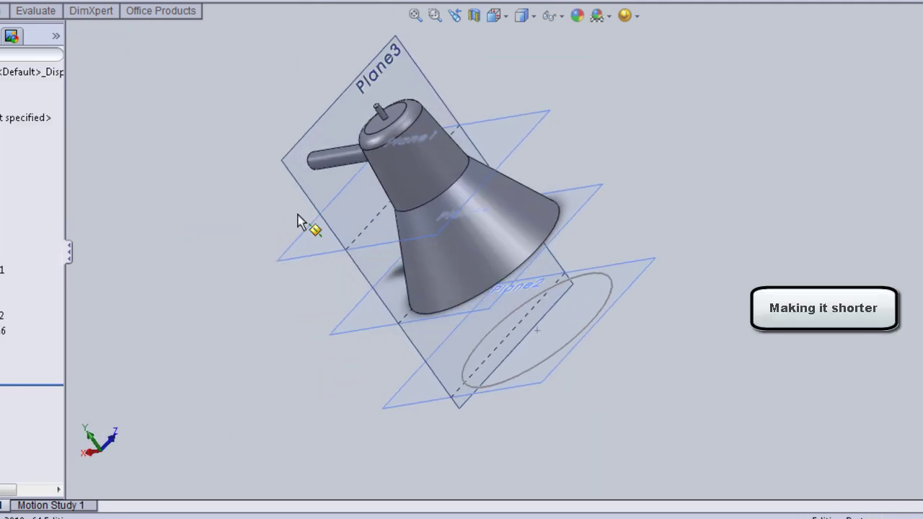